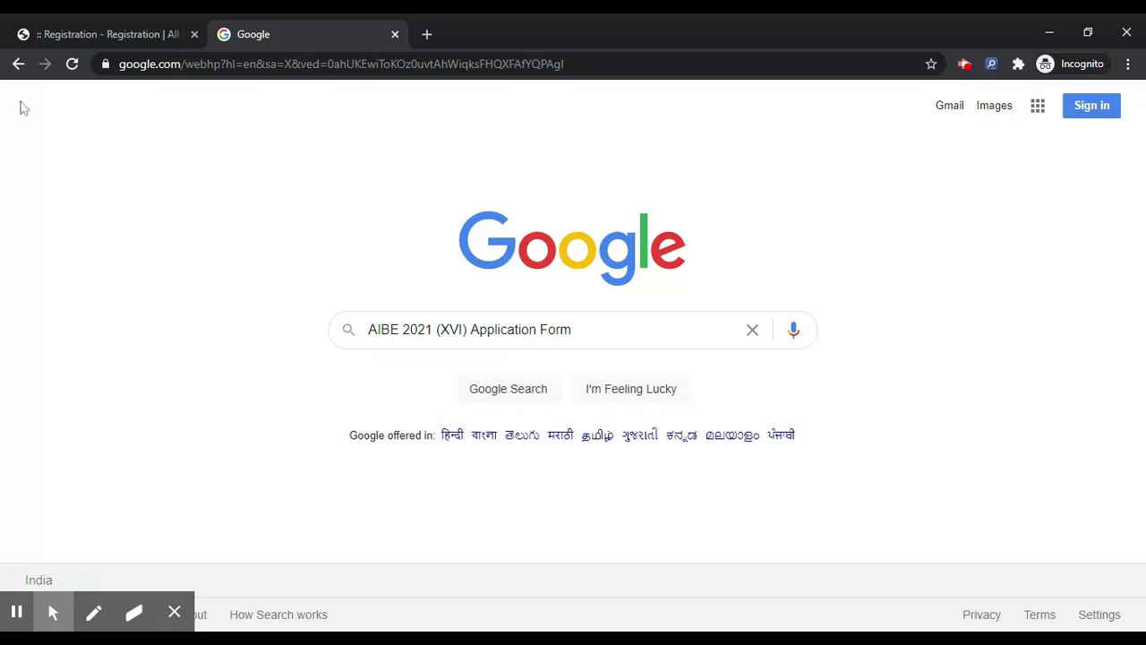
# Switch from the Google search results back to the AIBE-XVI registration page.
pyautogui.click(96, 25)
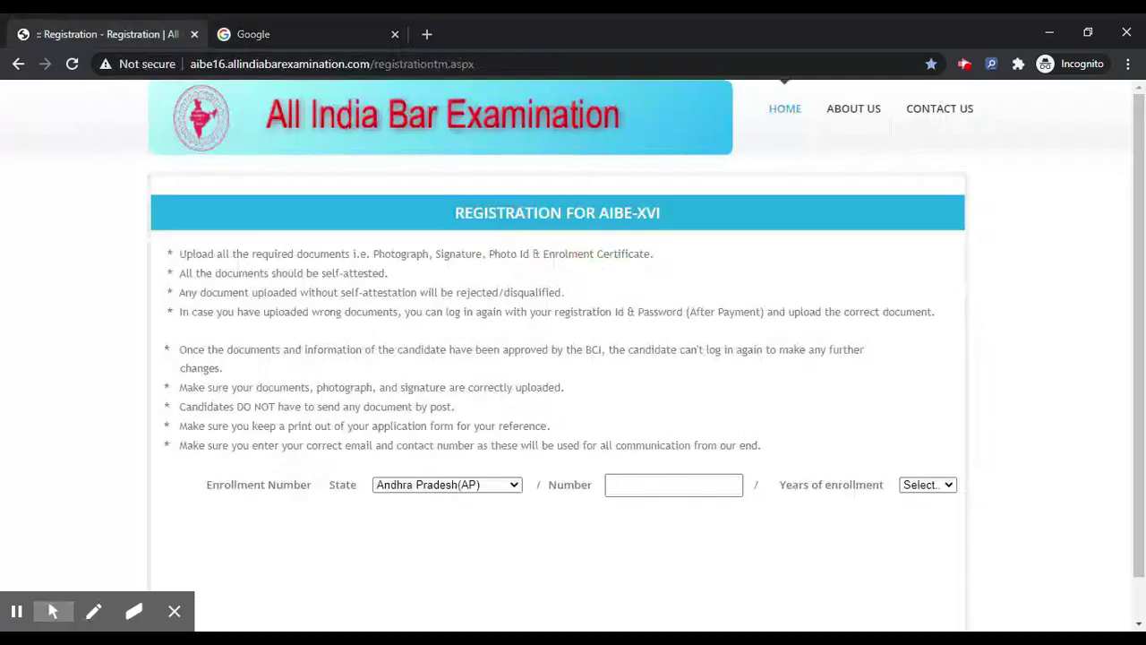
# Enter the Delhi enrollment number with 2020 as the enrollment year.
pyautogui.click(440, 485)
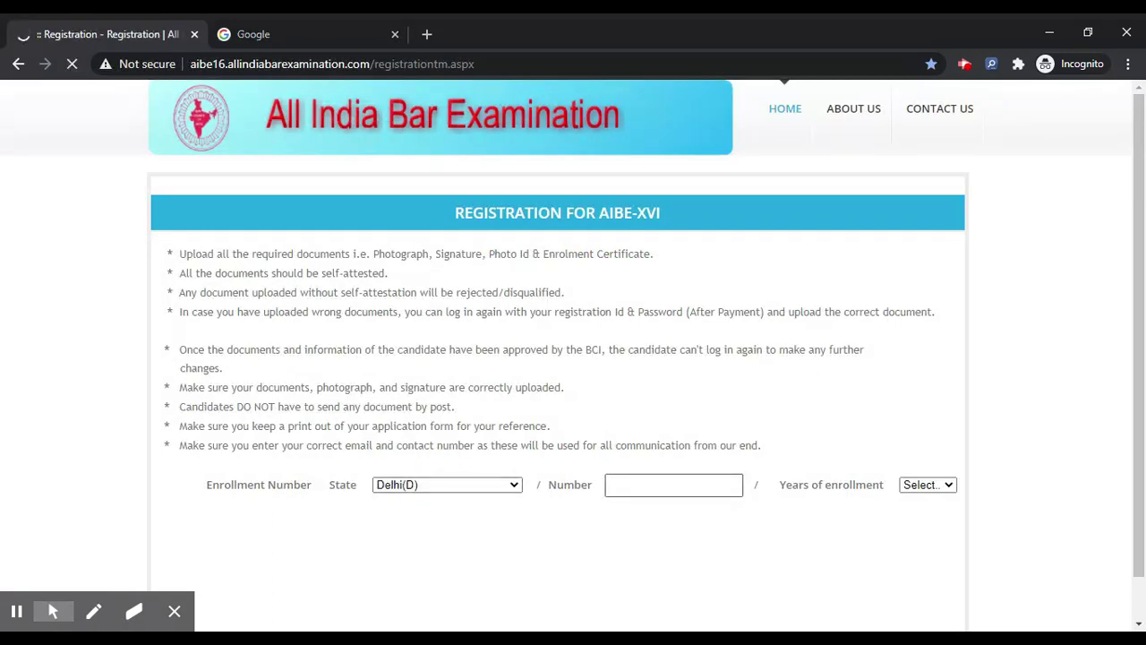
pyautogui.click(652, 484)
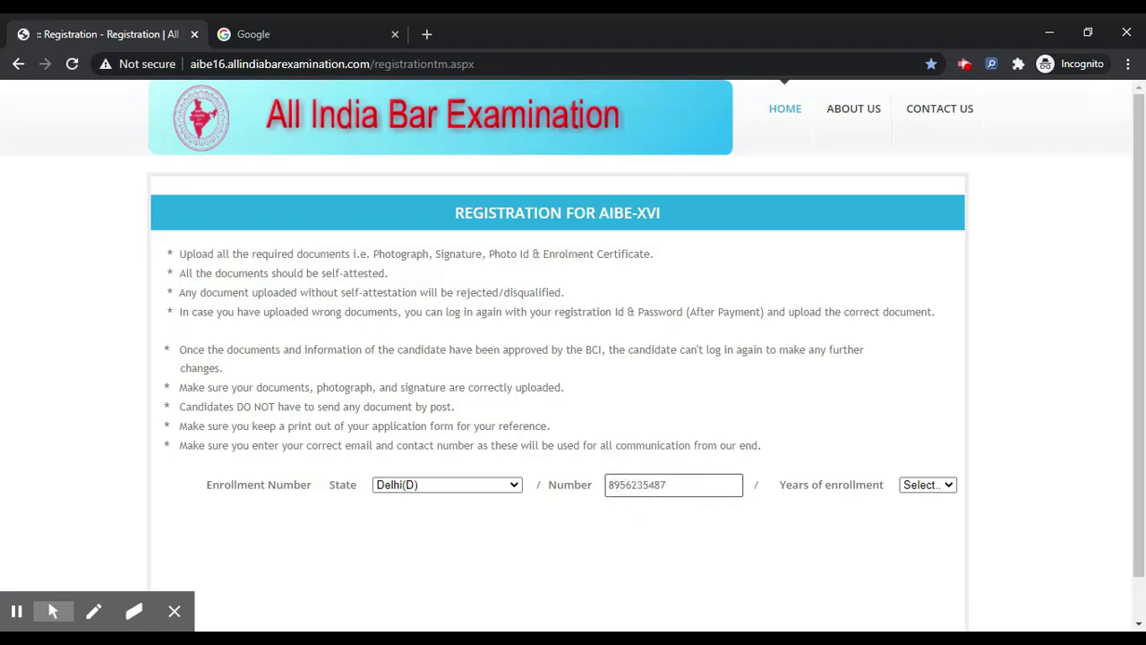
pyautogui.click(920, 493)
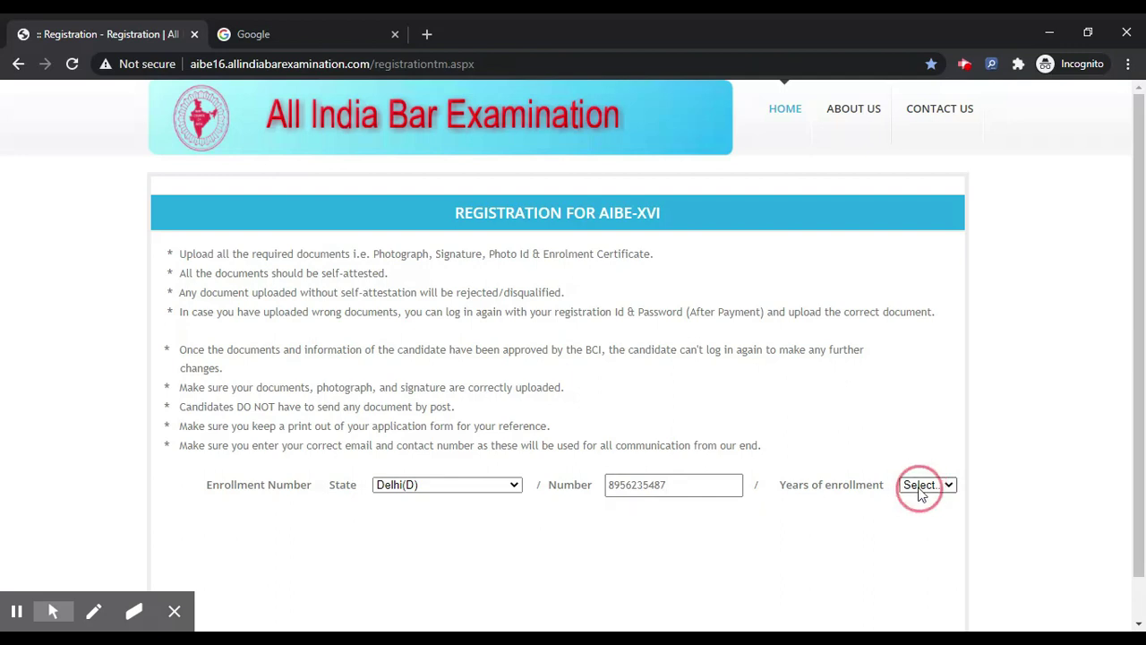
pyautogui.click(921, 470)
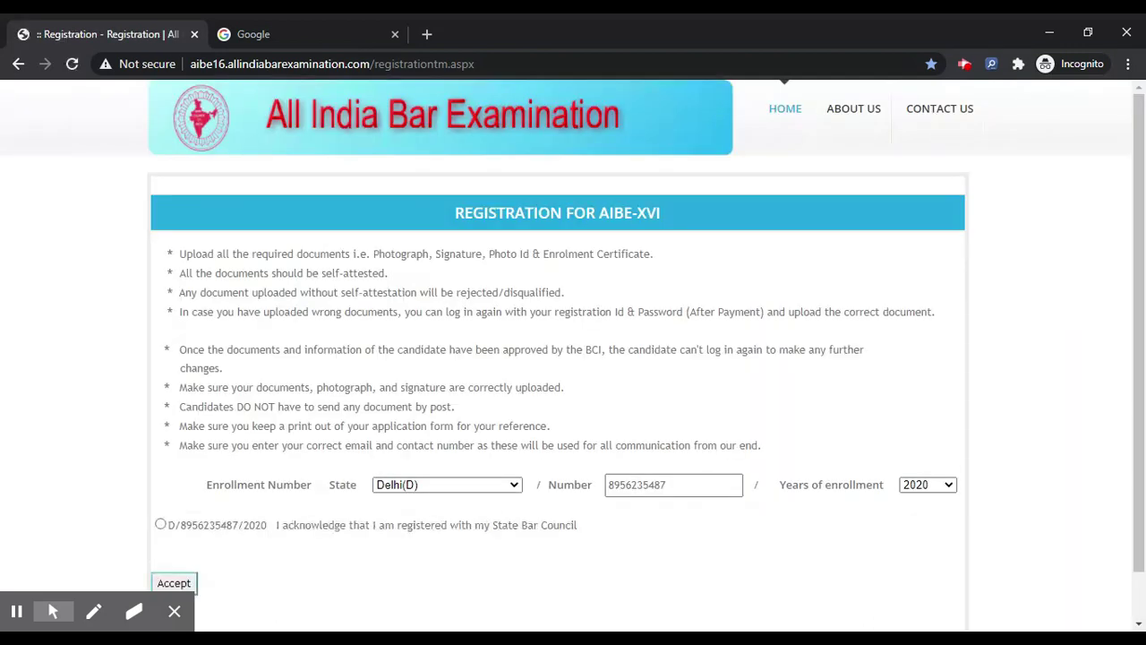
# Tick the State Bar Council acknowledgement and accept to reach the registration form.
pyautogui.scroll(-1, 104, 533)
pyautogui.click(161, 472)
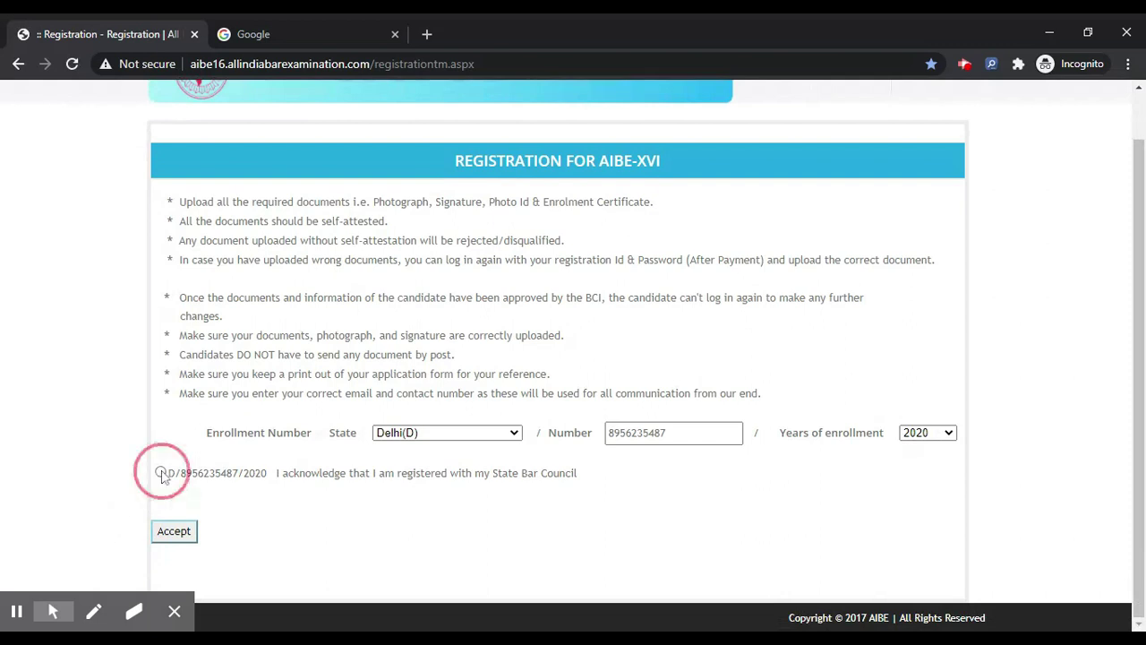
pyautogui.doubleClick(264, 479)
pyautogui.click(264, 479)
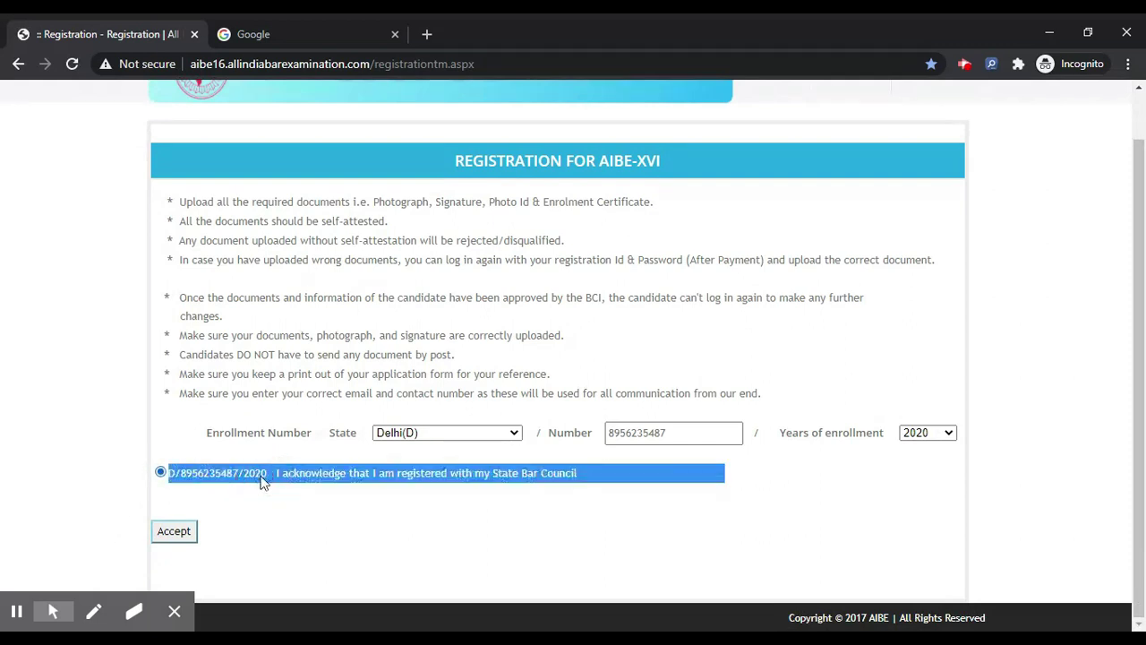
pyautogui.click(222, 480)
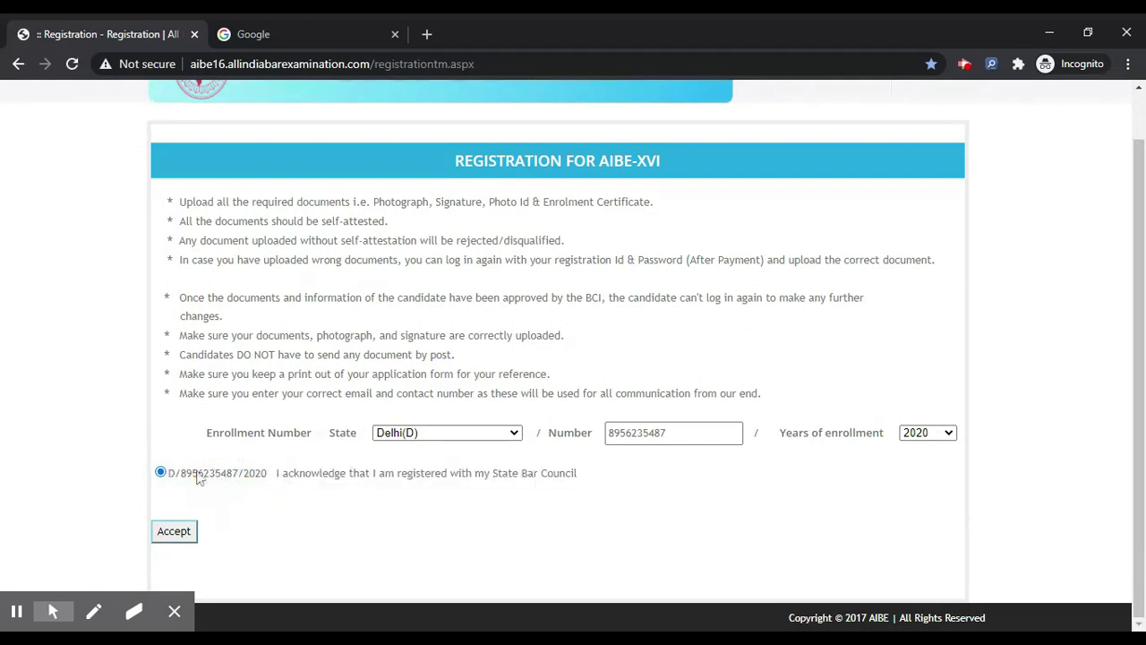
pyautogui.click(174, 532)
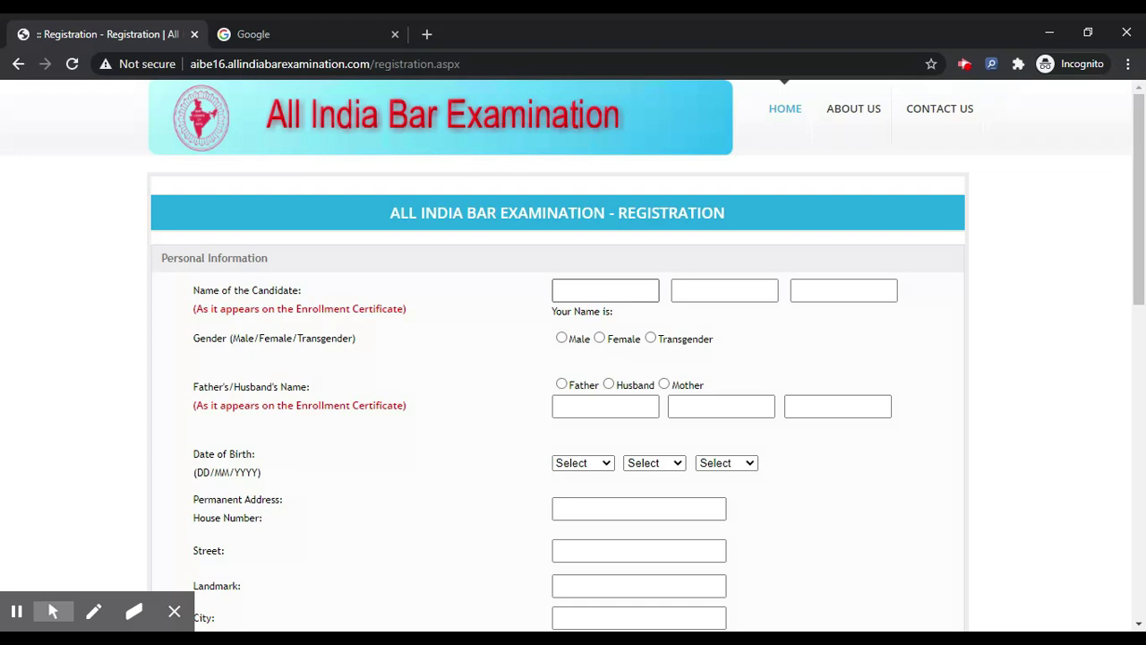
# Fill in the candidate's first, middle and last name fields.
pyautogui.click(614, 289)
pyautogui.write('NAME')
pyautogui.click(716, 291)
pyautogui.write('MI')
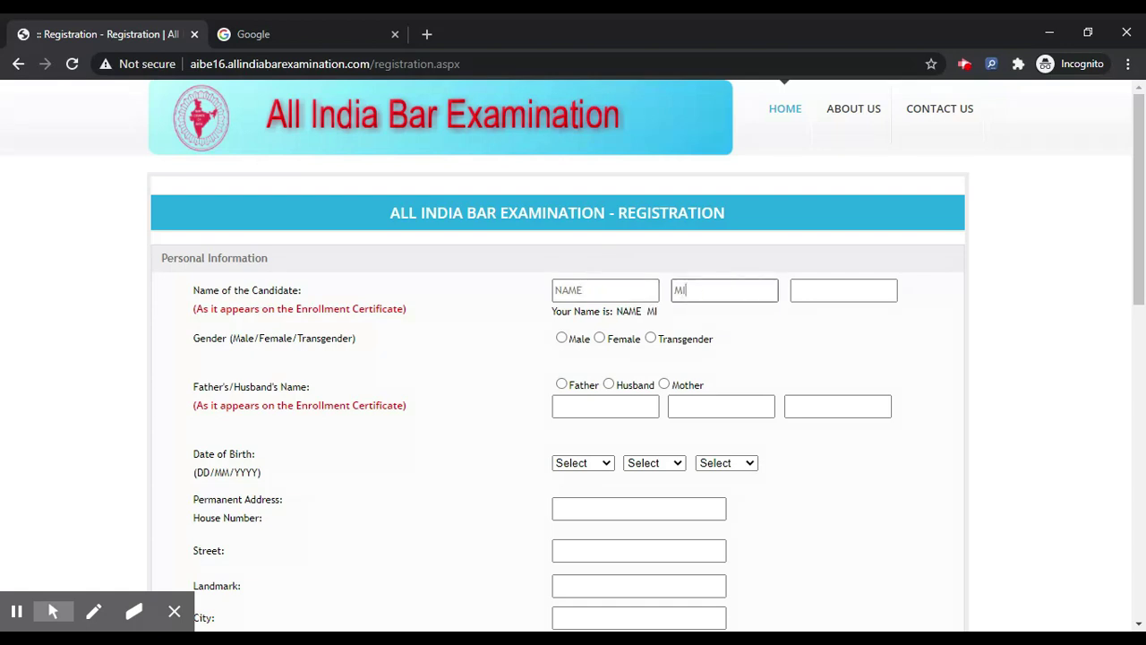
pyautogui.write('BBEL')
pyautogui.press('BackSpace')
pyautogui.press('BackSpace')
pyautogui.press('BackSpace')
pyautogui.press('BackSpace')
pyautogui.write('DDLE')
pyautogui.press('BackSpace')
pyautogui.press('BackSpace')
pyautogui.write('3L')
pyautogui.press('BackSpace')
pyautogui.press('BackSpace')
pyautogui.write('EL')
pyautogui.click(800, 291)
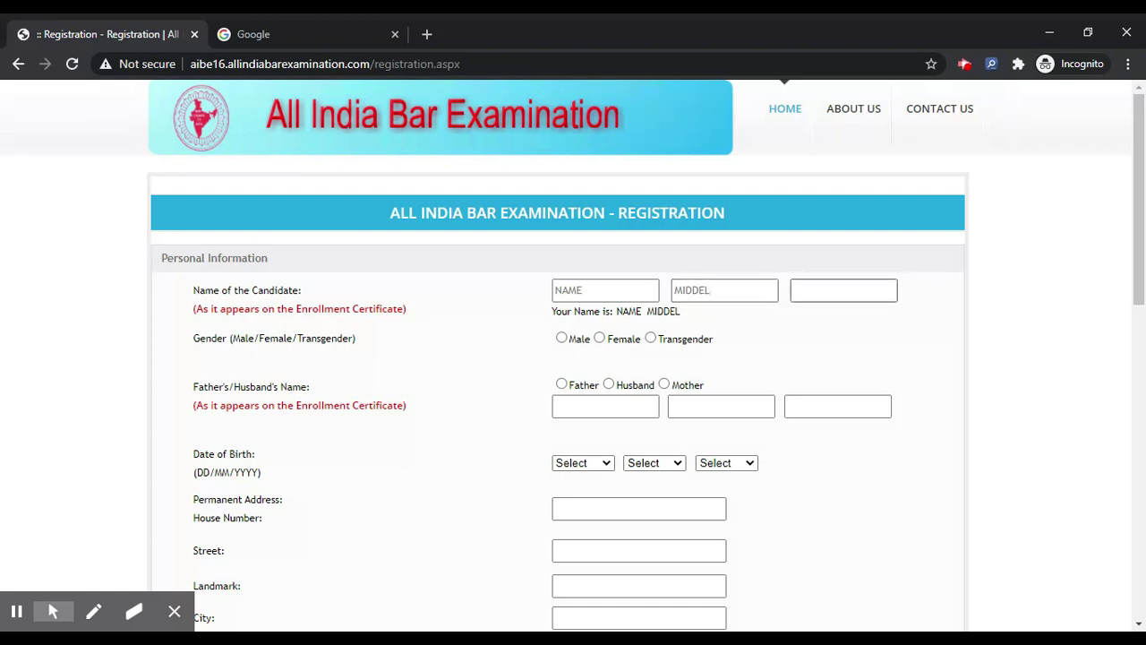
pyautogui.write('LAST')
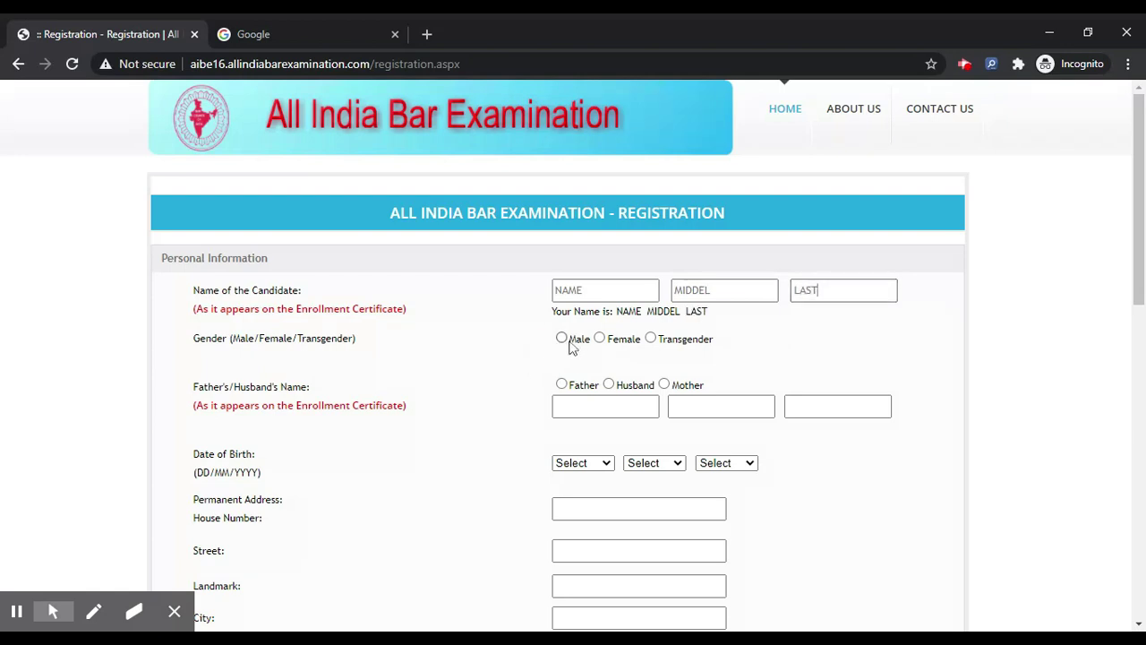
# Set gender to Male and fill in the father's first, middle and last names.
pyautogui.click(571, 343)
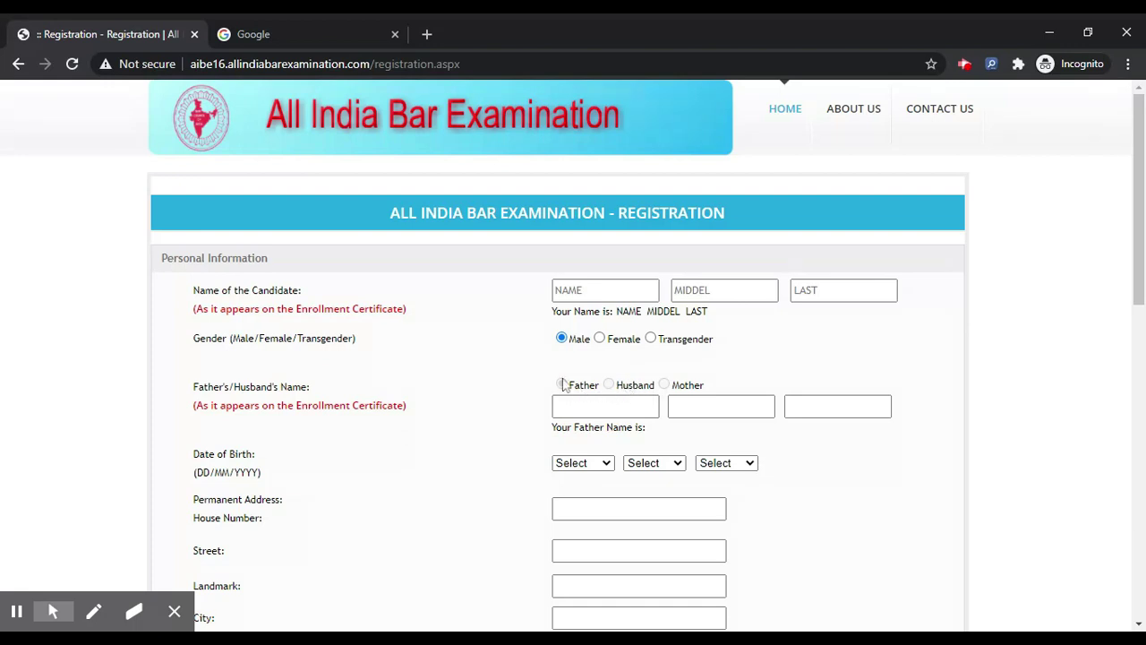
pyautogui.click(568, 405)
pyautogui.write('FATHE')
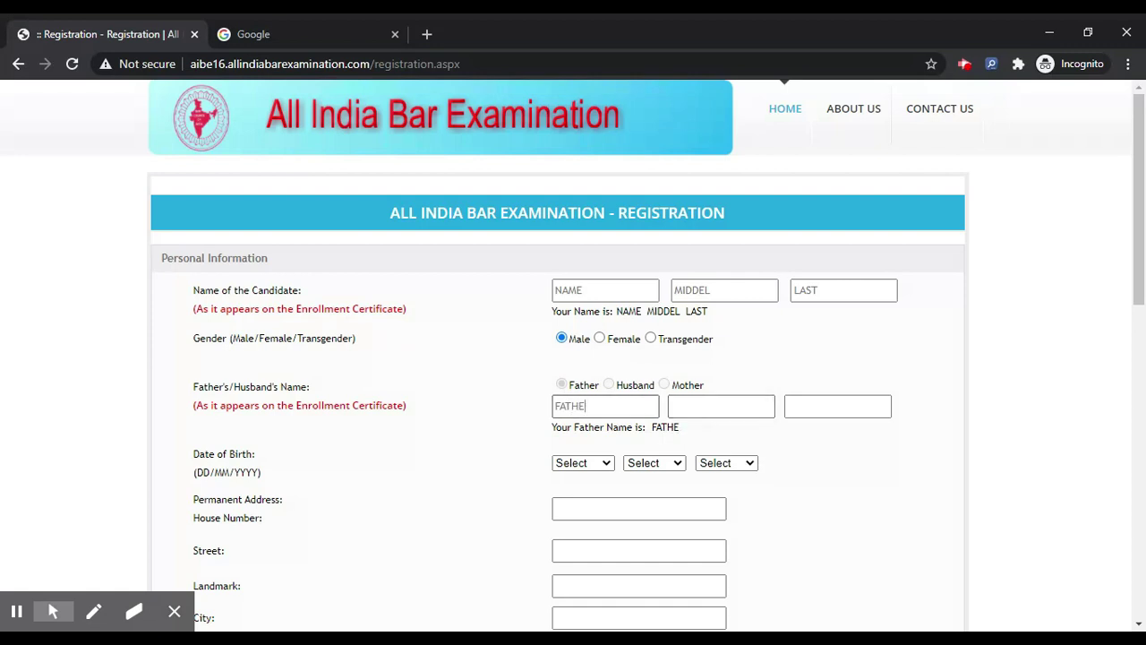
pyautogui.write('R')
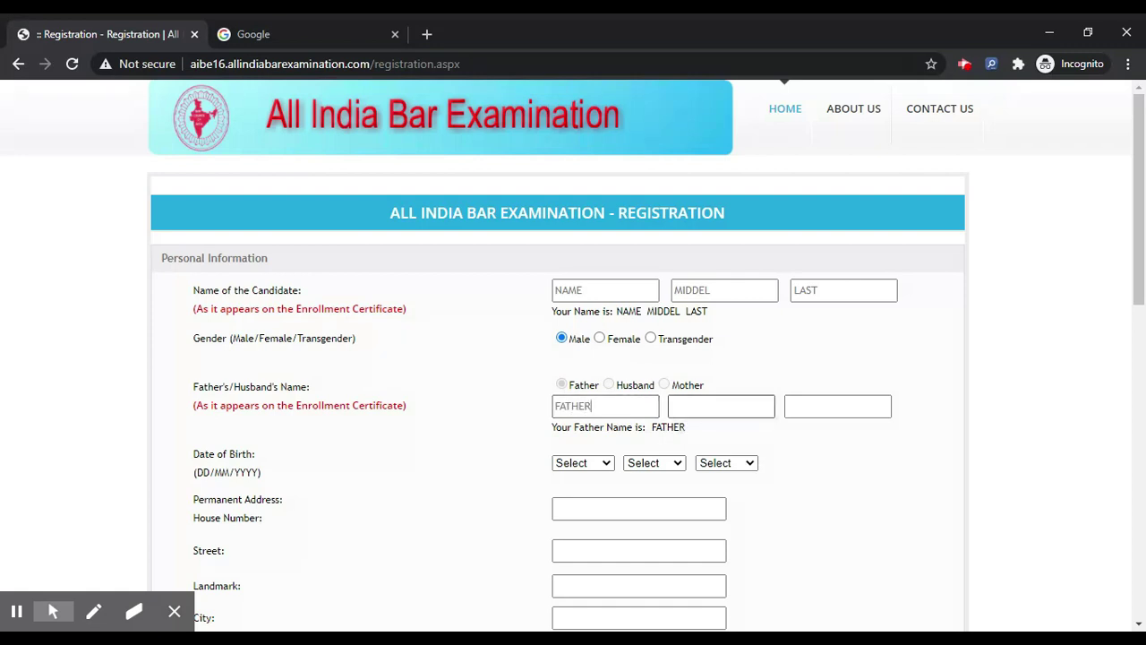
pyautogui.press('Tab')
pyautogui.write('MIDDEL')
pyautogui.press('Tab')
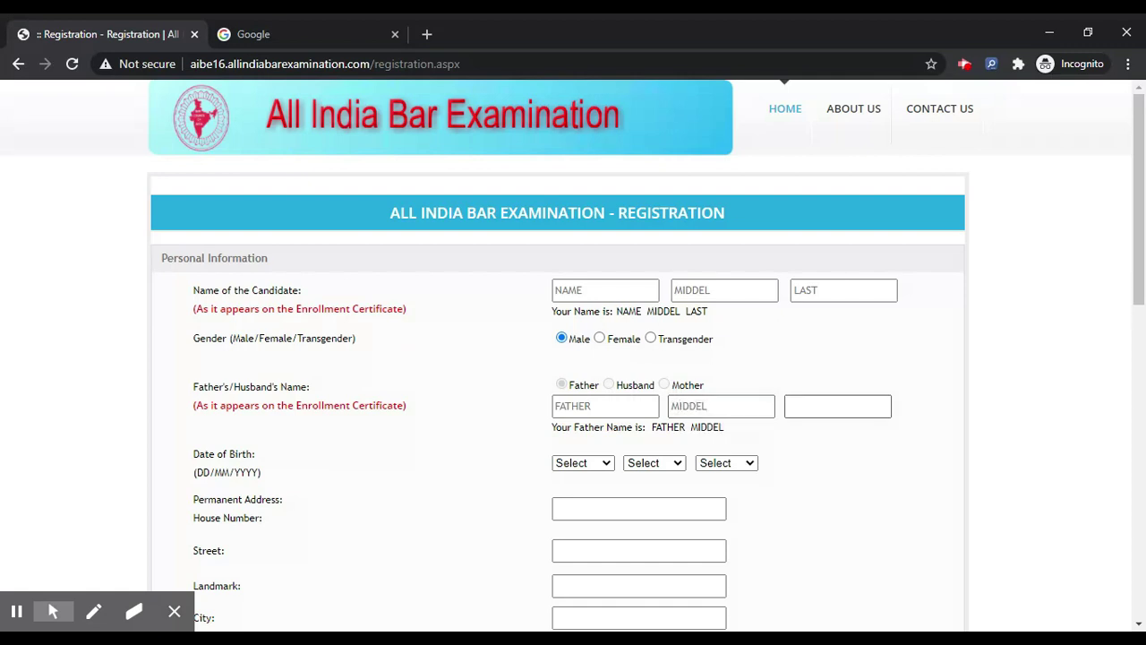
pyautogui.click(835, 410)
pyautogui.write('LAST')
pyautogui.press('Tab')
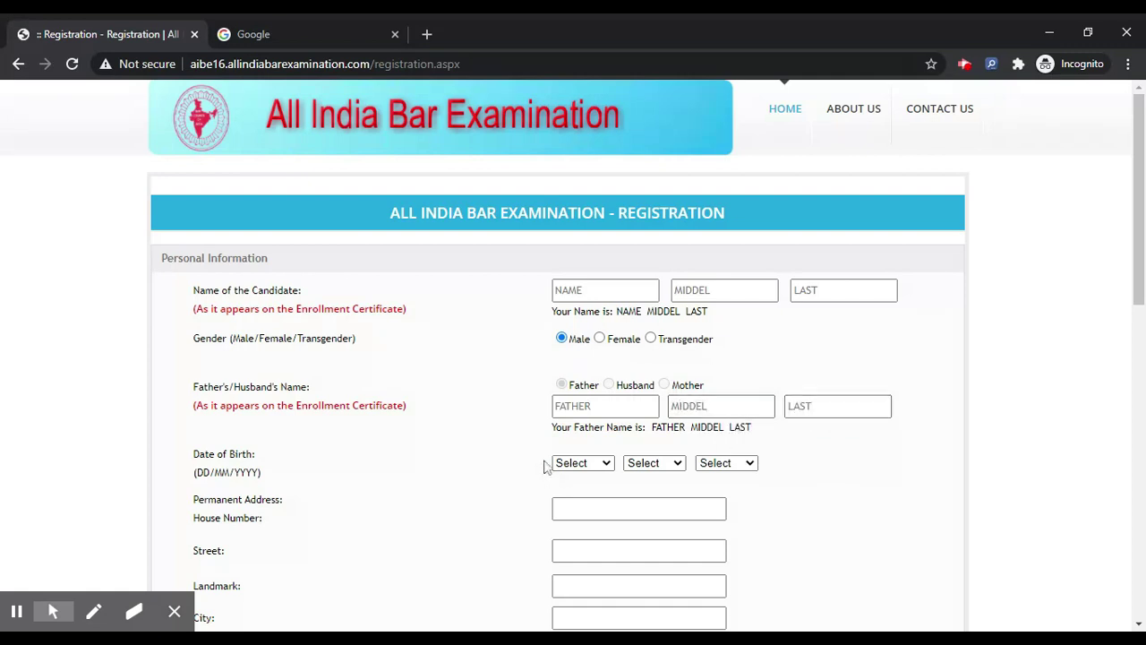
# Set the date of birth to 13 JAN 2000.
pyautogui.write('13')
pyautogui.click(643, 460)
pyautogui.click(652, 479)
pyautogui.click(726, 462)
# Fill the permanent address house number, street, landmark and city fields.
pyautogui.scroll(-4, 723, 456)
pyautogui.scroll(1, 591, 340)
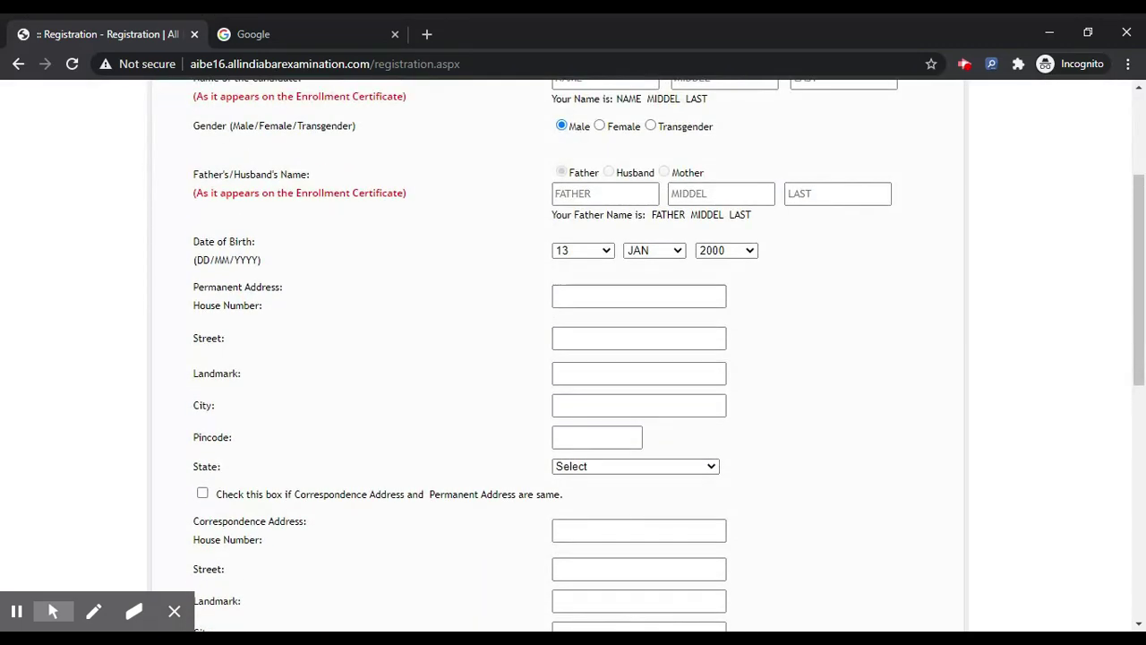
pyautogui.click(580, 297)
pyautogui.write('ADDRES')
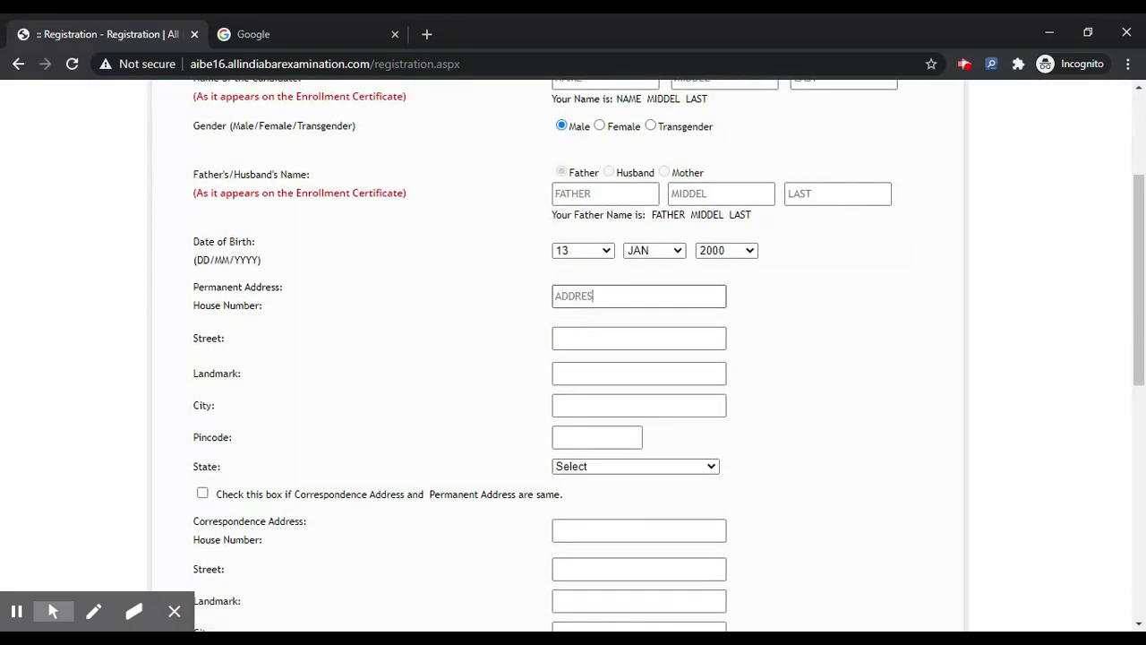
pyautogui.press('Tab')
pyautogui.press('Tab')
pyautogui.write('STRRE')
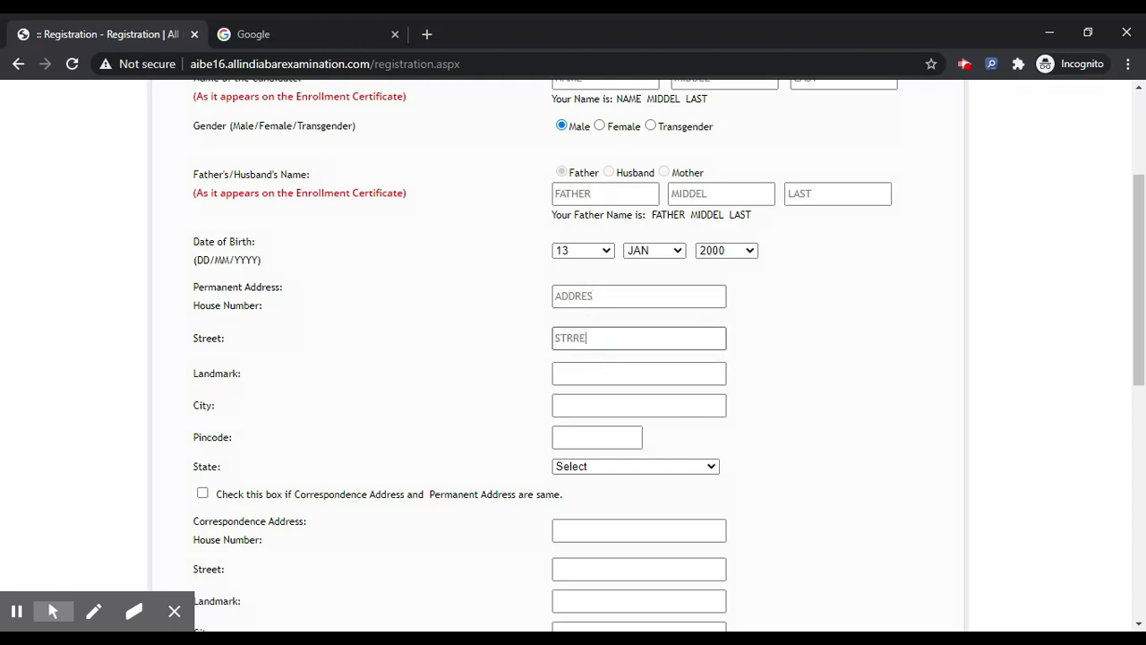
pyautogui.press('Tab')
pyautogui.click(587, 381)
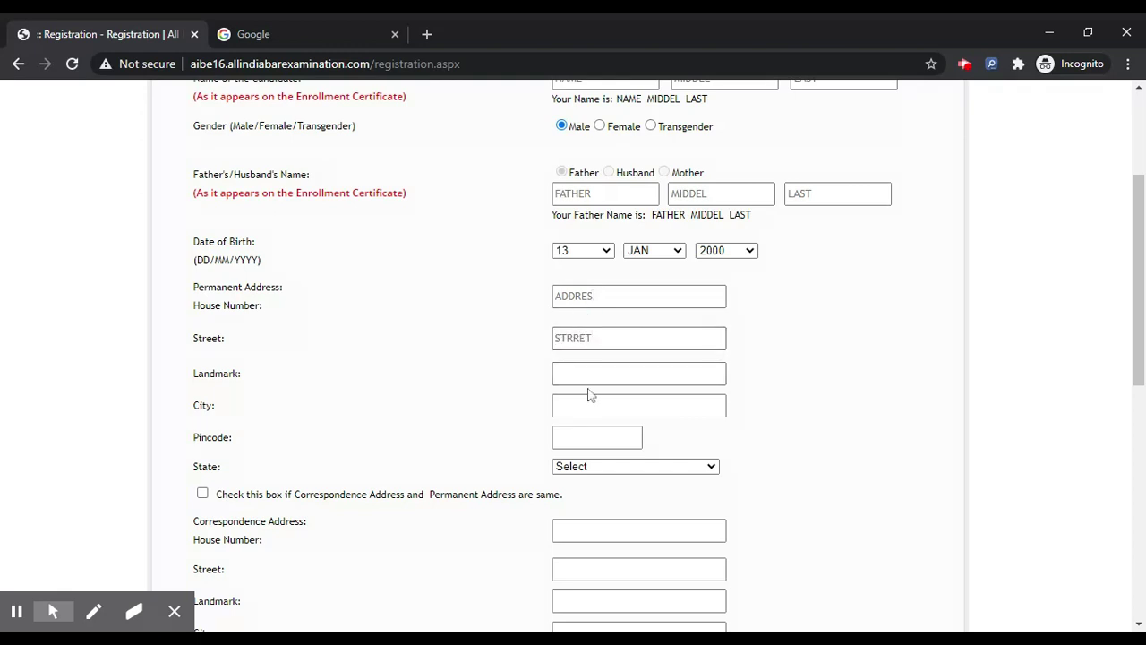
pyautogui.write('LANDE')
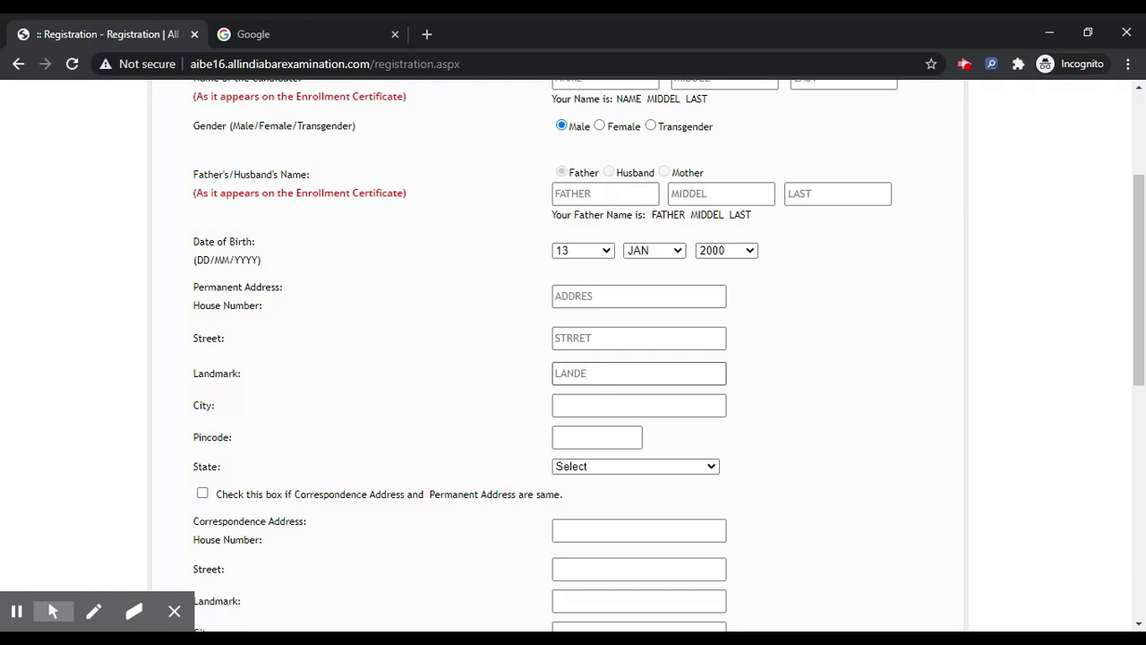
pyautogui.press('BackSpace')
pyautogui.press('Tab')
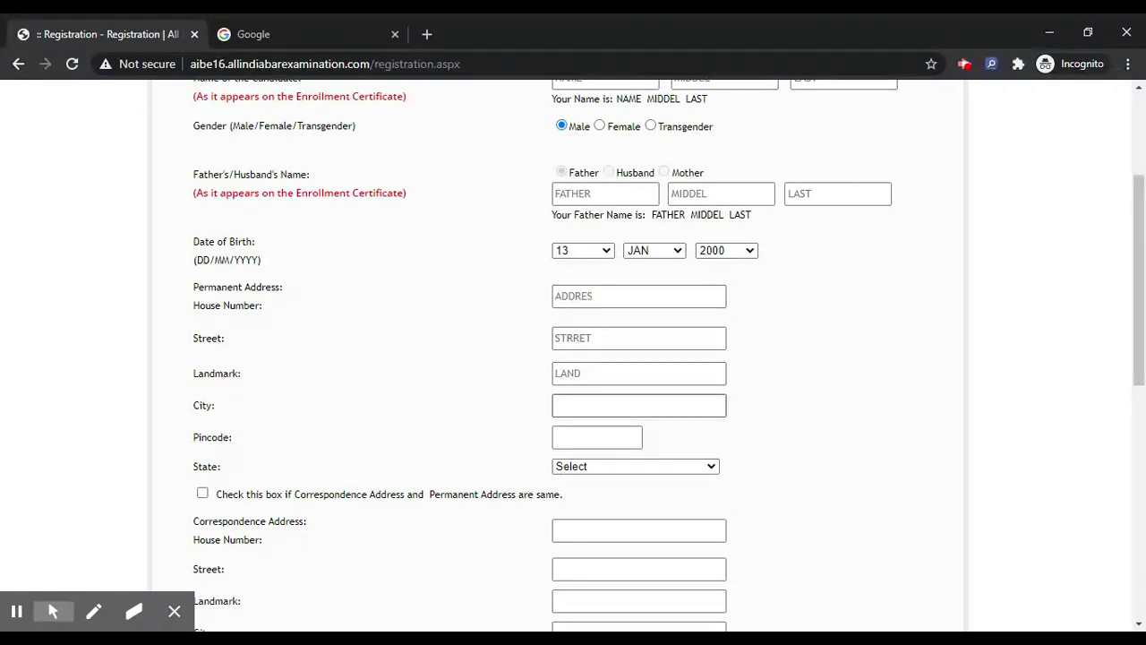
pyautogui.press('Tab')
pyautogui.write('CITY')
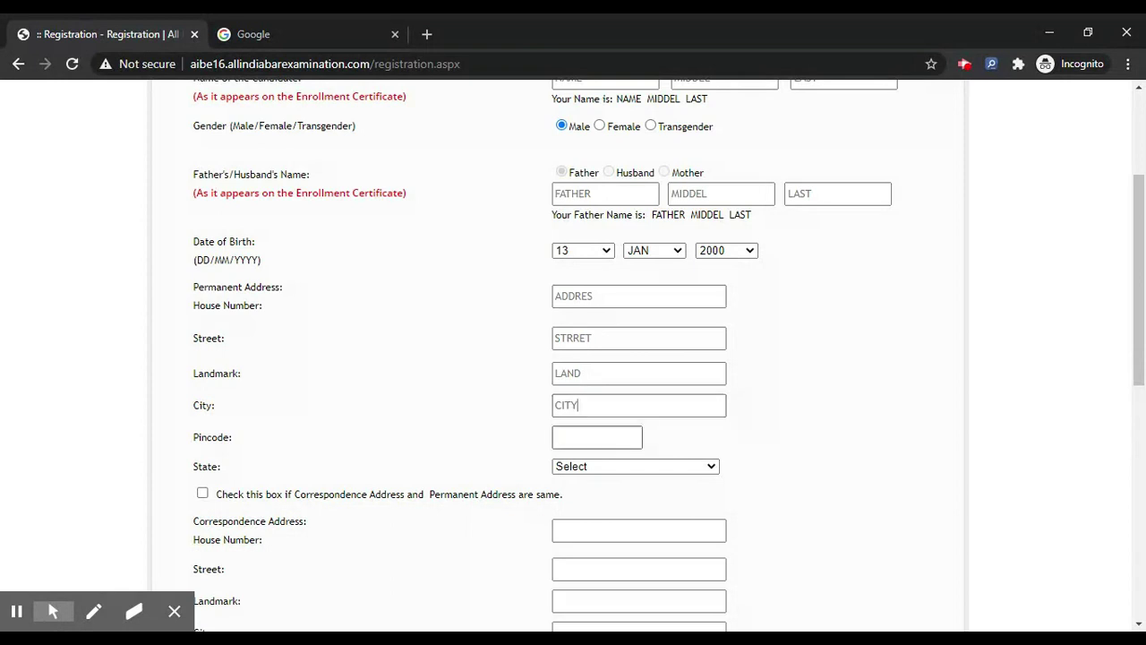
# Set pincode 212151 and state Delhi, and mark correspondence address as the same.
pyautogui.click(598, 443)
pyautogui.press('Down')
pyautogui.press('Return')
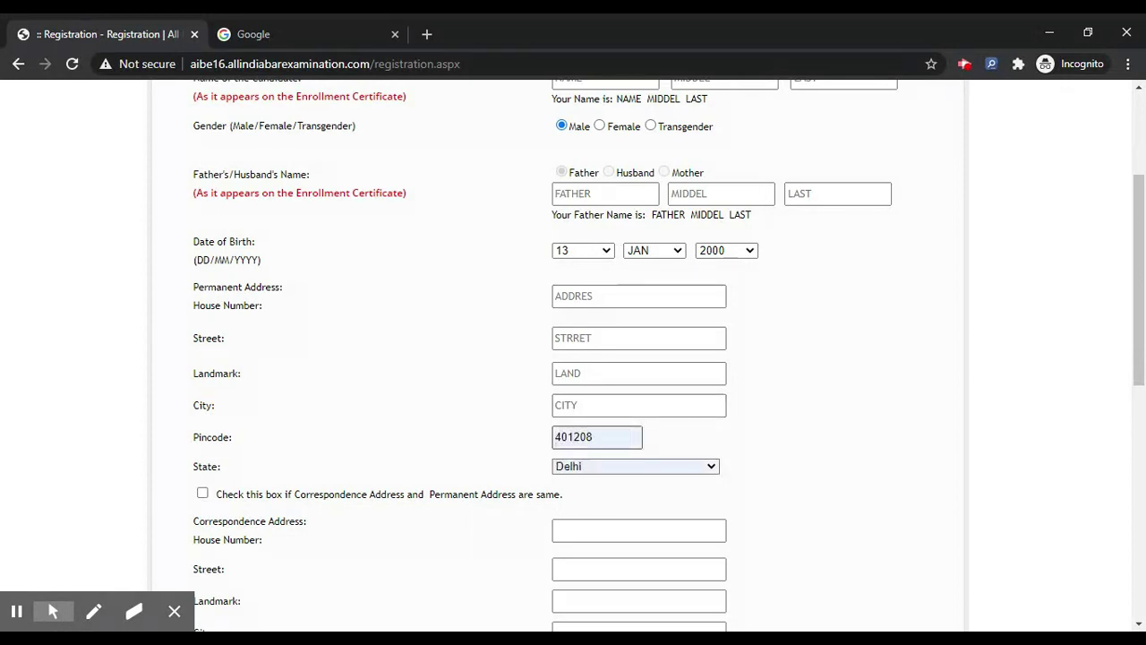
pyautogui.click(596, 439)
pyautogui.click(614, 467)
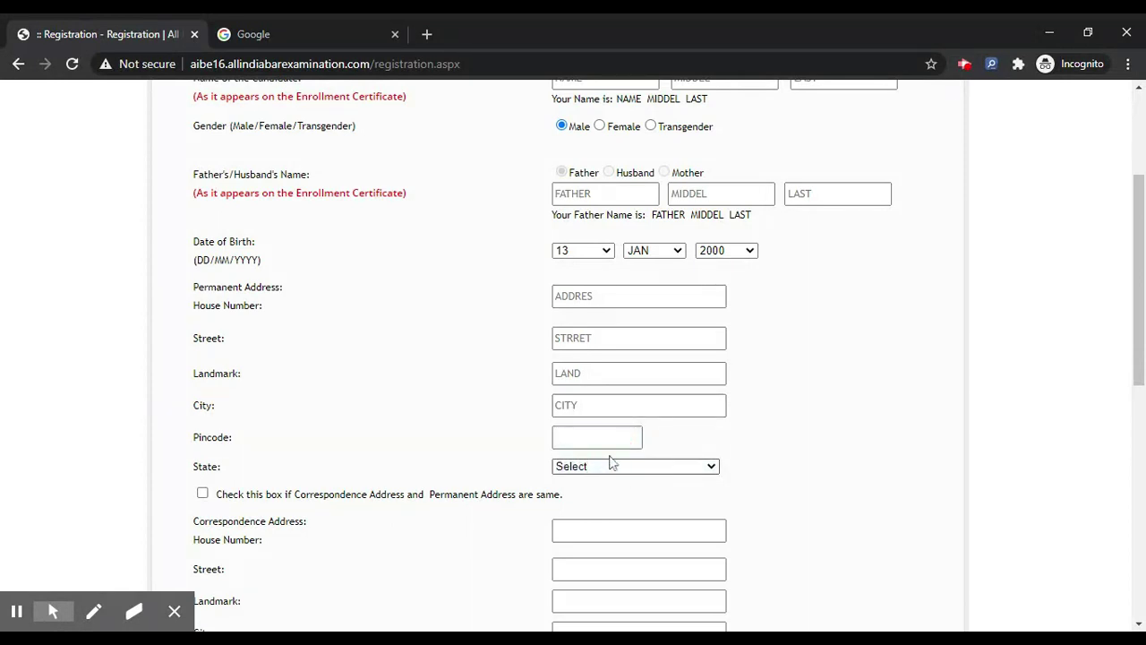
pyautogui.click(435, 427)
pyautogui.click(597, 437)
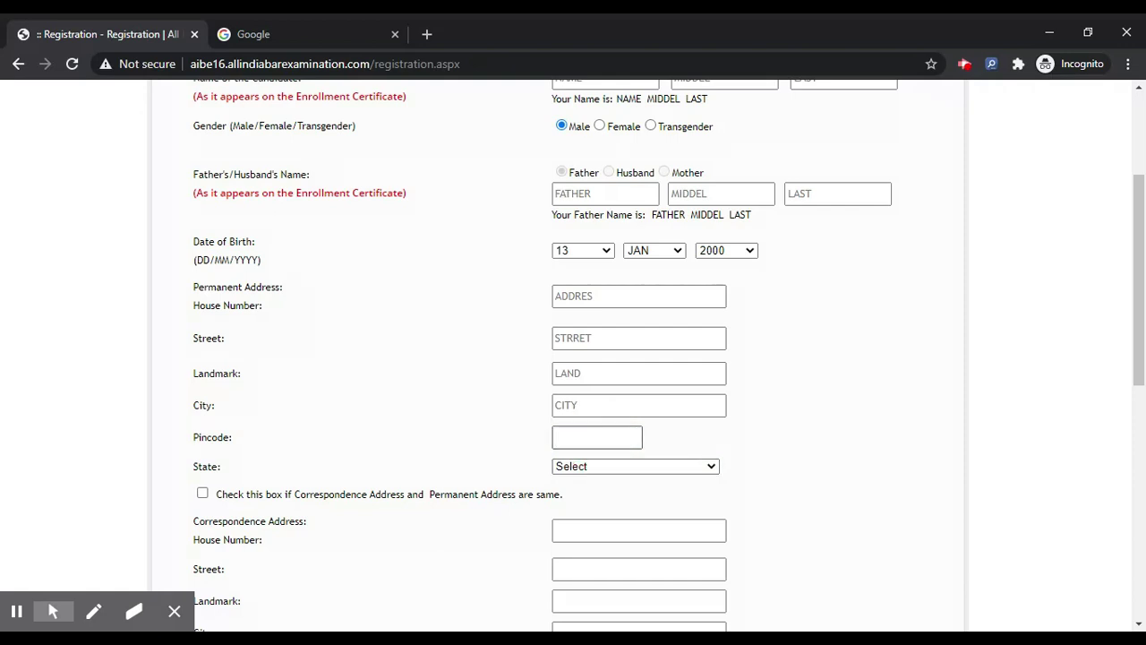
pyautogui.write('212151')
pyautogui.click(589, 466)
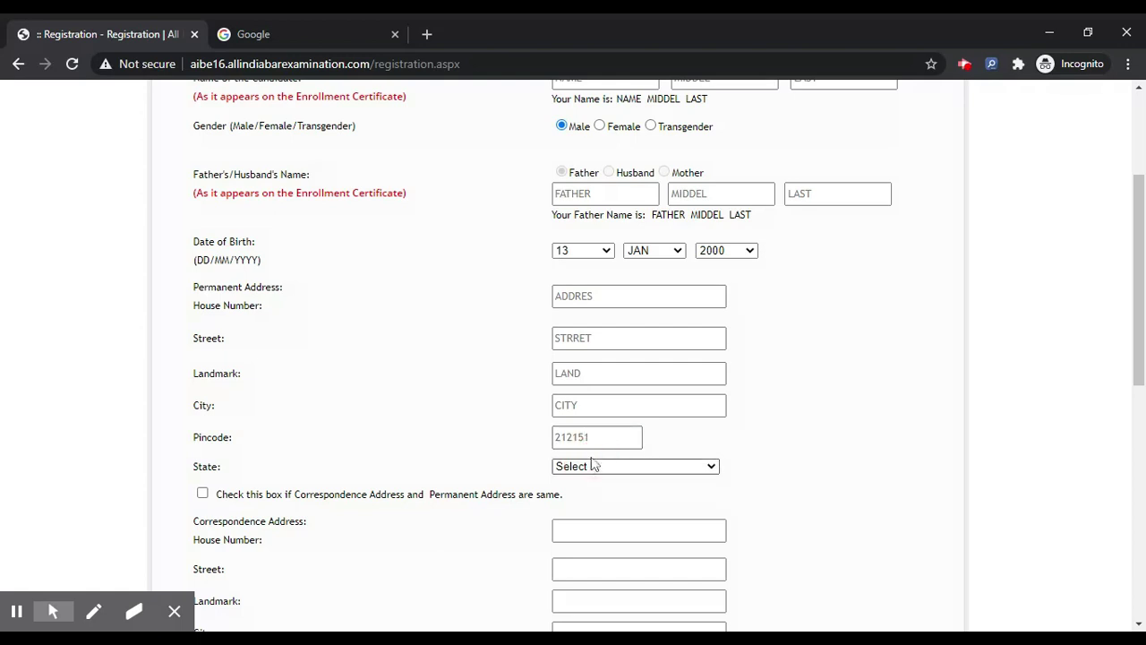
pyautogui.press('d')
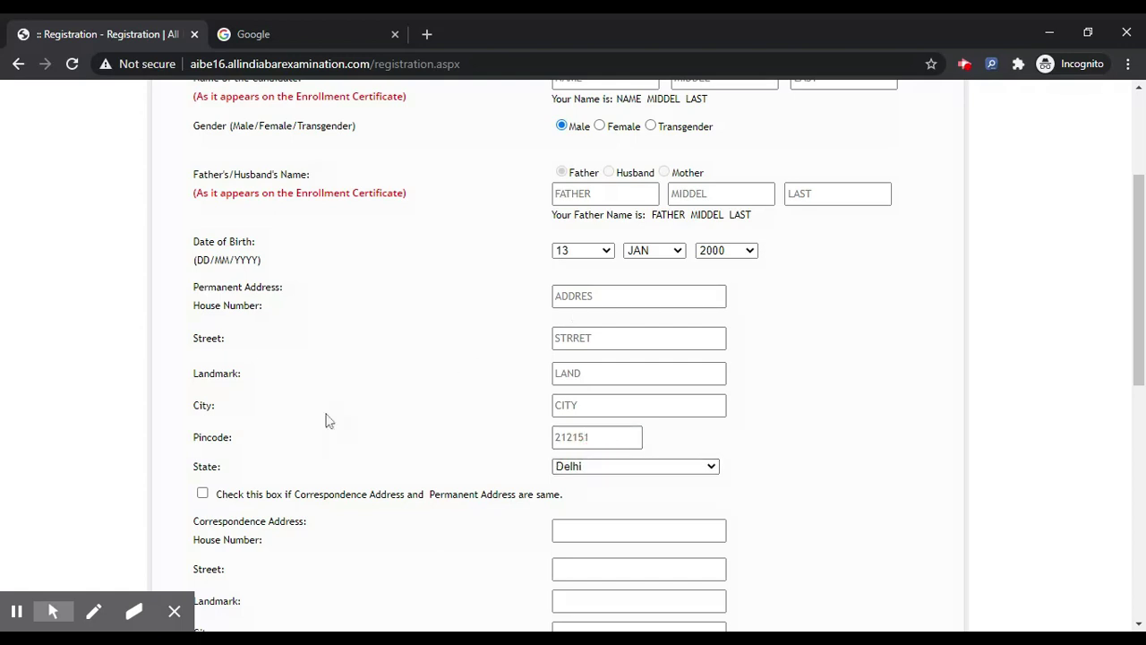
pyautogui.scroll(-2, 269, 376)
pyautogui.click(203, 307)
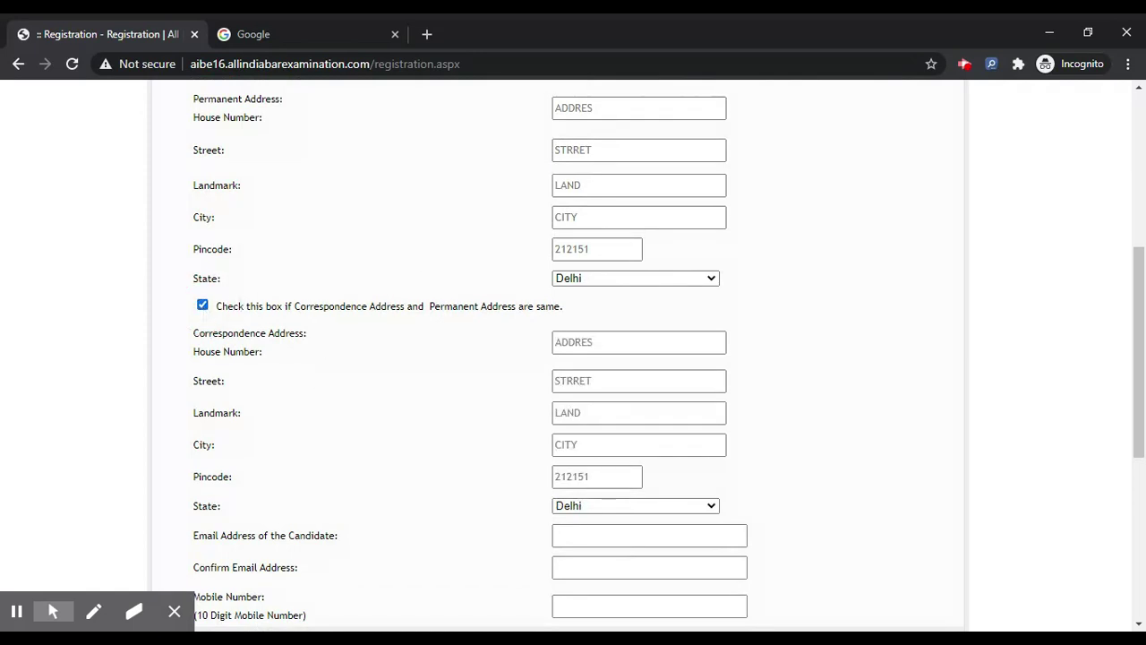
# Enter the candidate's e-mail address in both the e-mail and confirmation fields.
pyautogui.scroll(-1, 452, 385)
pyautogui.scroll(-2, 452, 385)
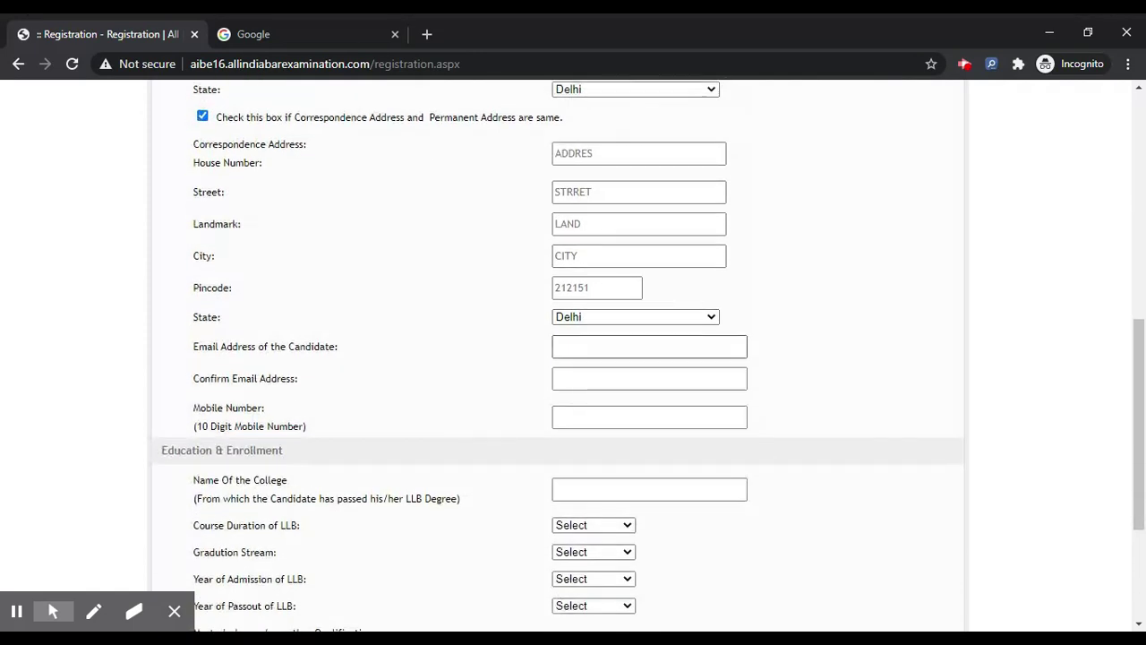
pyautogui.click(649, 347)
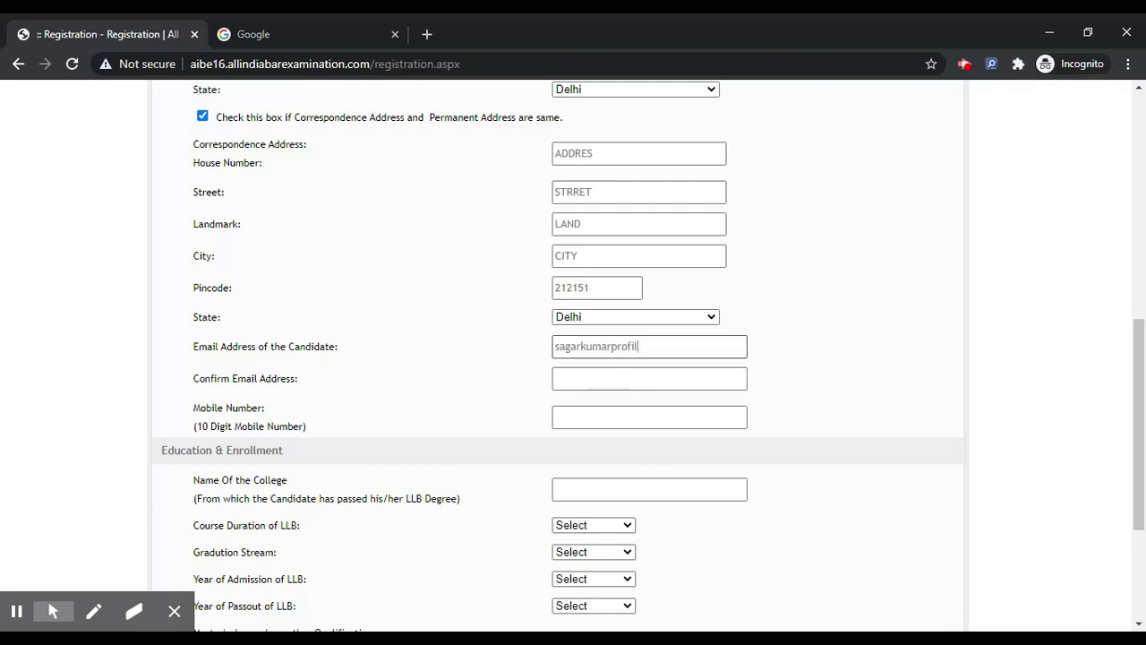
pyautogui.press('Tab')
pyautogui.click(609, 376)
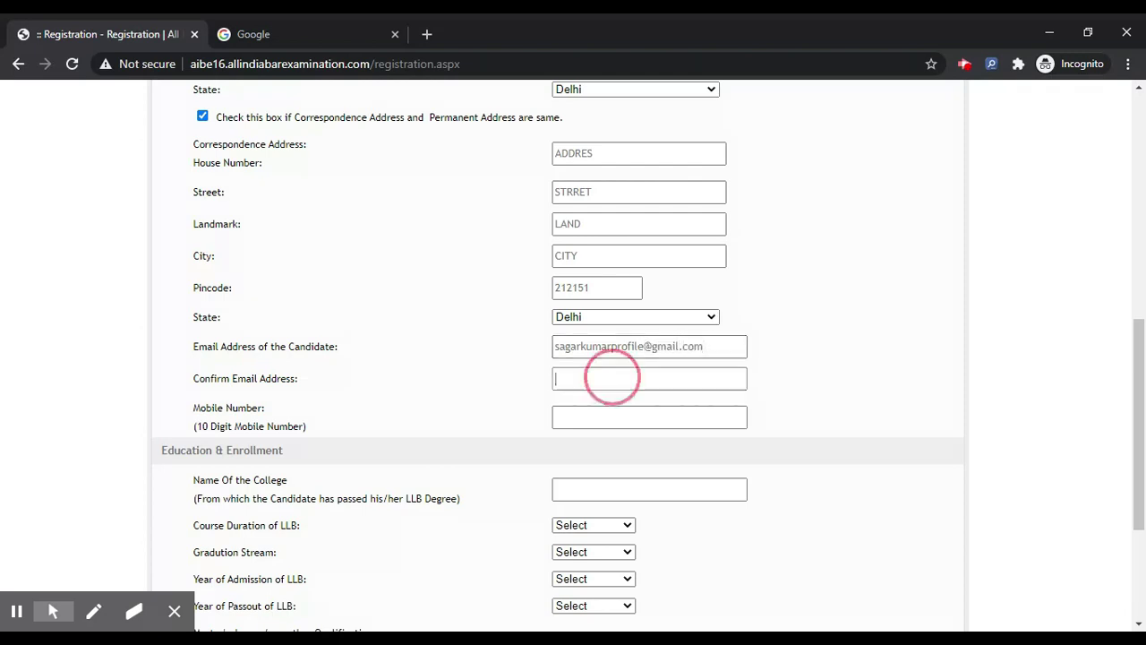
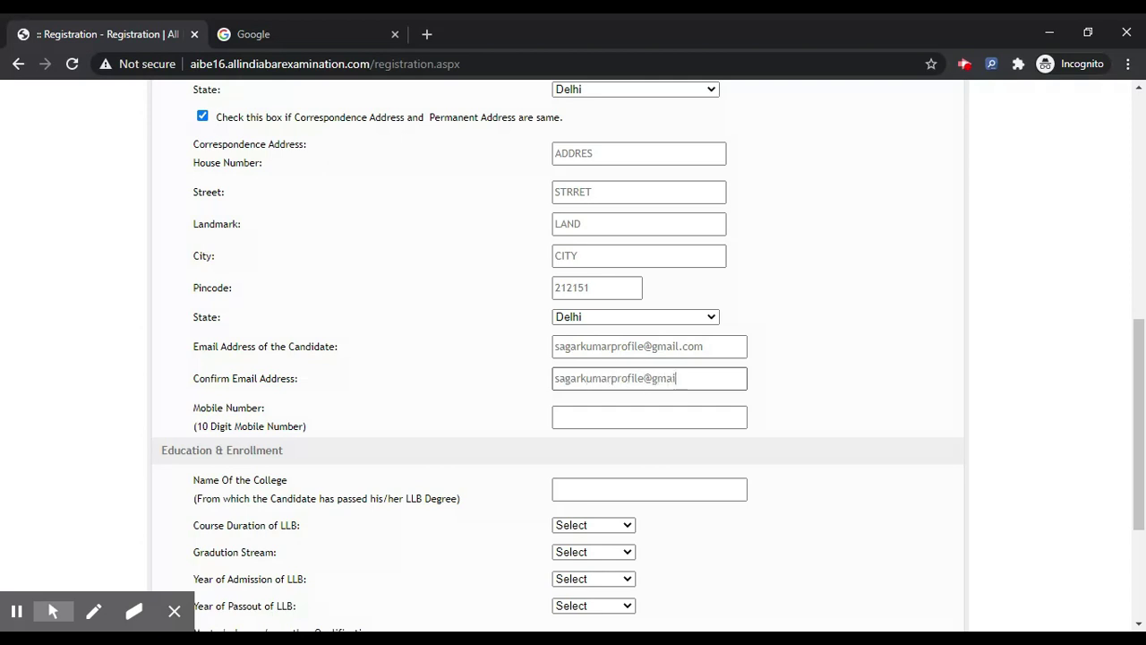
pyautogui.press('Tab')
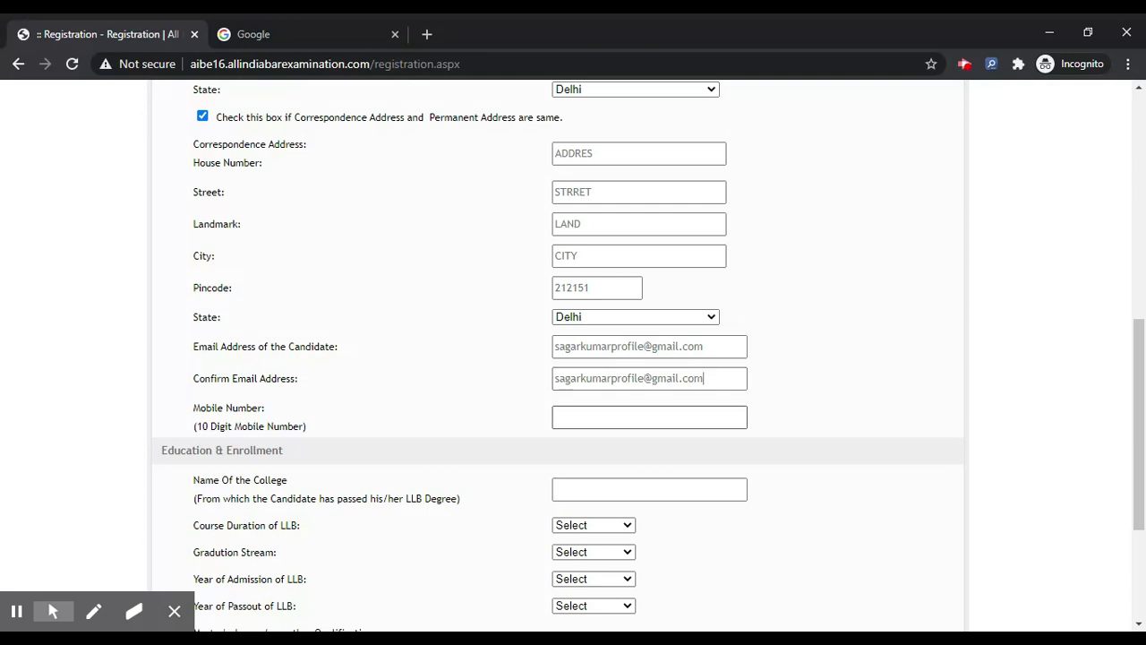
# Enter the 10-digit mobile number and begin the college name as 'NAME COLLGE'.
pyautogui.click(614, 417)
pyautogui.scroll(-3, 582, 349)
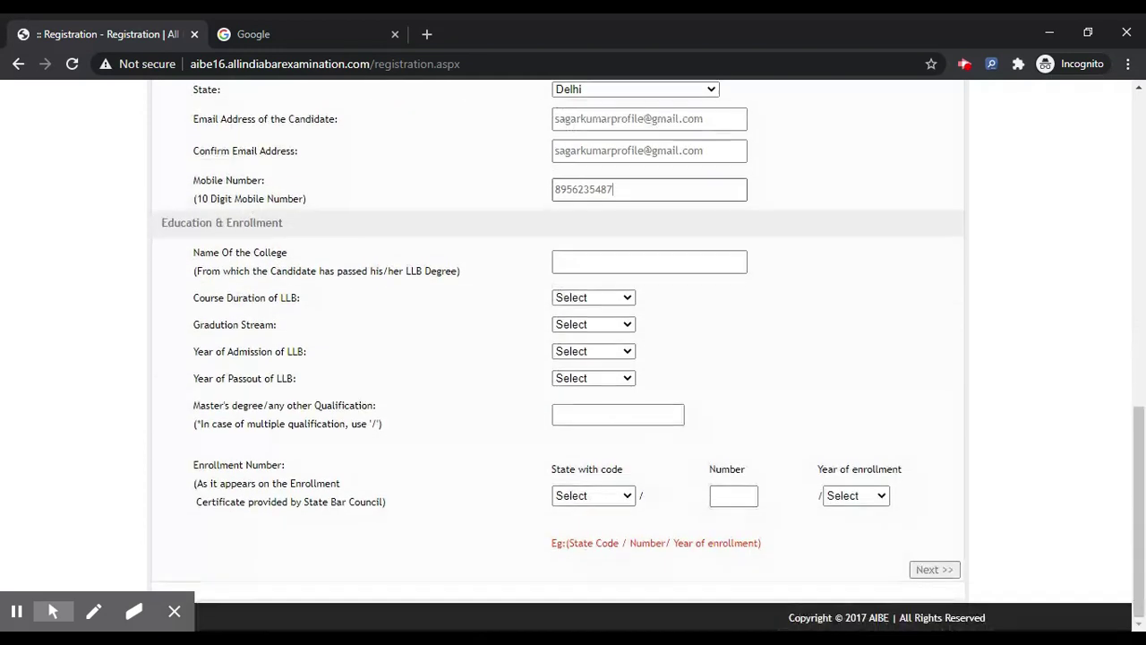
pyautogui.click(603, 272)
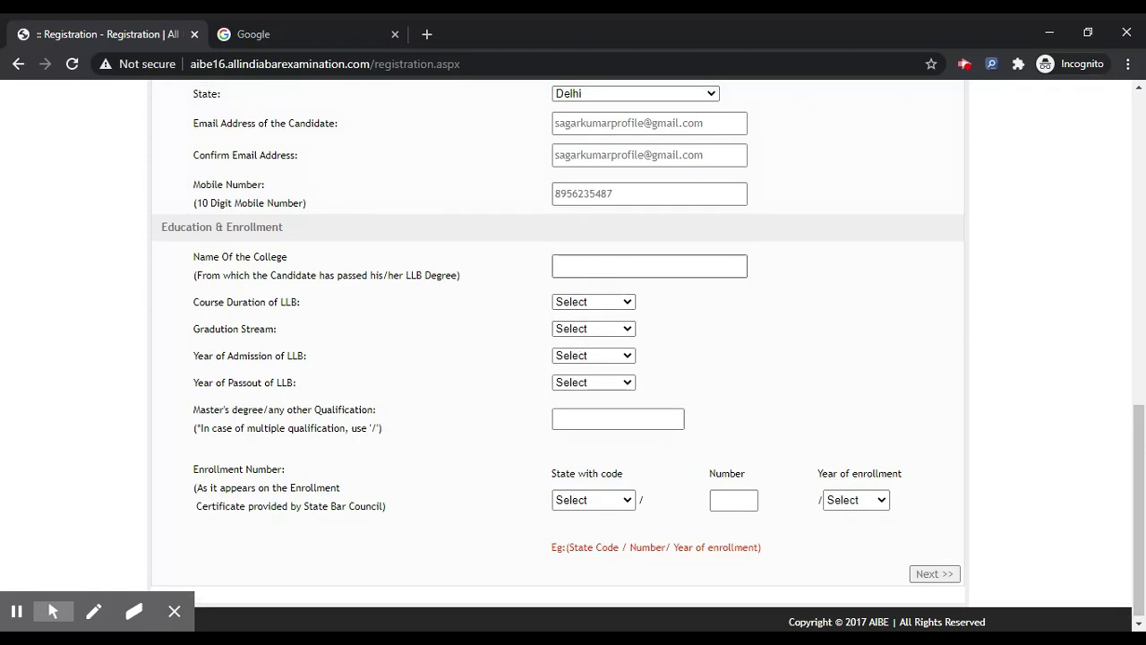
pyautogui.click(630, 263)
pyautogui.write('NAME CO')
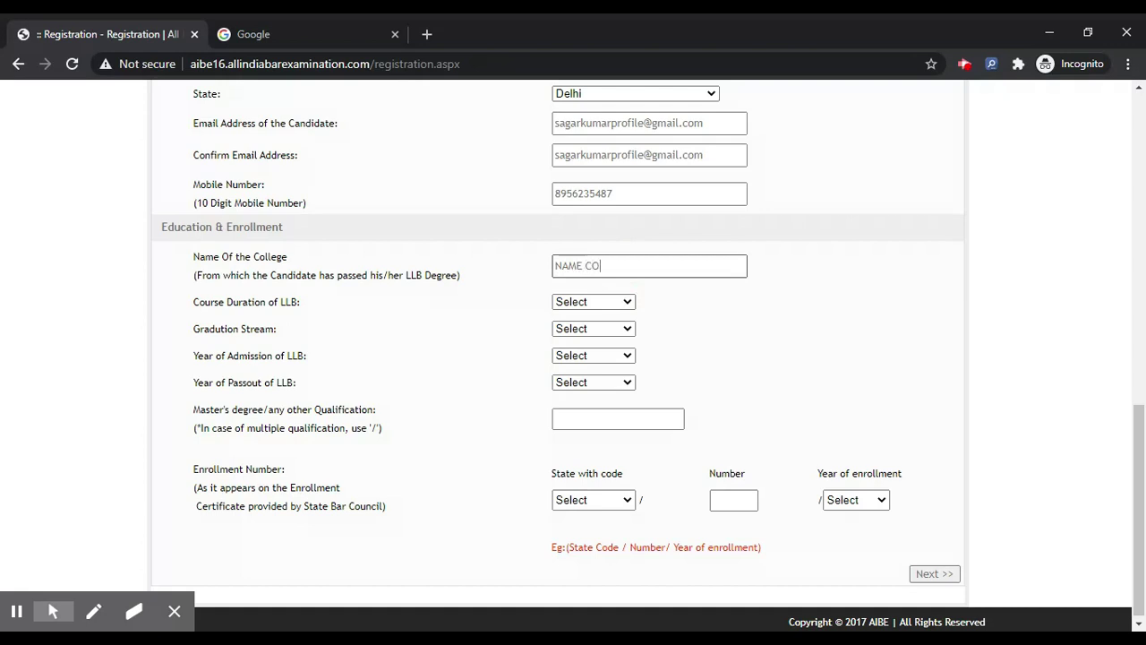
pyautogui.write('LLGE')
# Choose BA as graduation stream; an initial 5-year, 2017-admission choice triggers warnings.
pyautogui.click(603, 302)
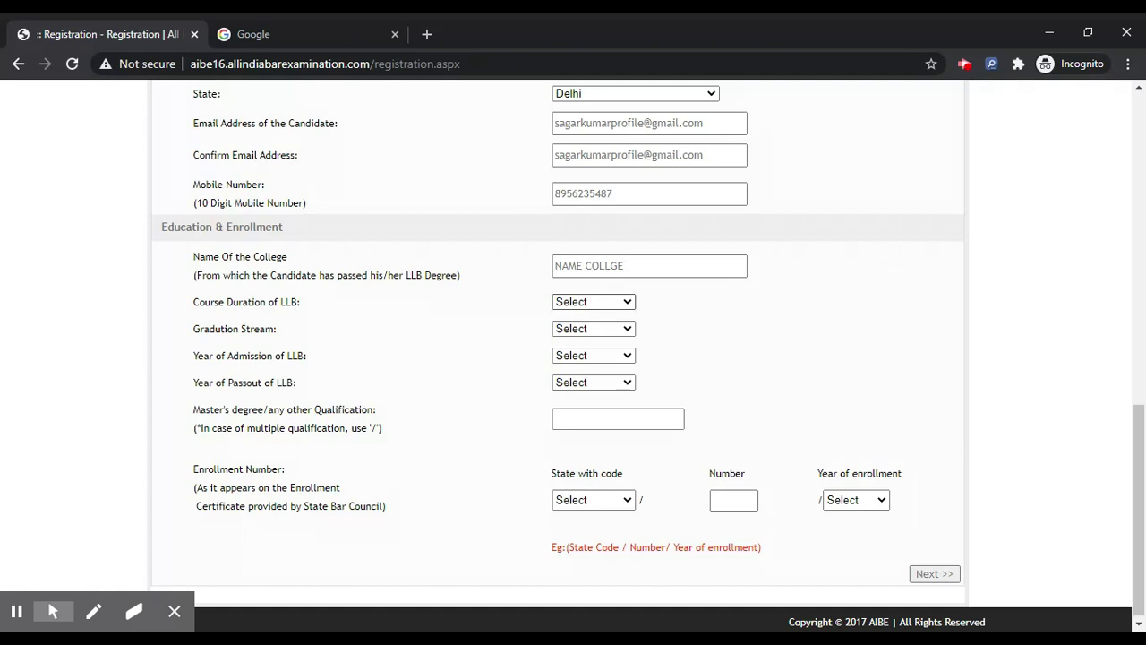
pyautogui.press('Down')
pyautogui.press('Return')
pyautogui.click(588, 333)
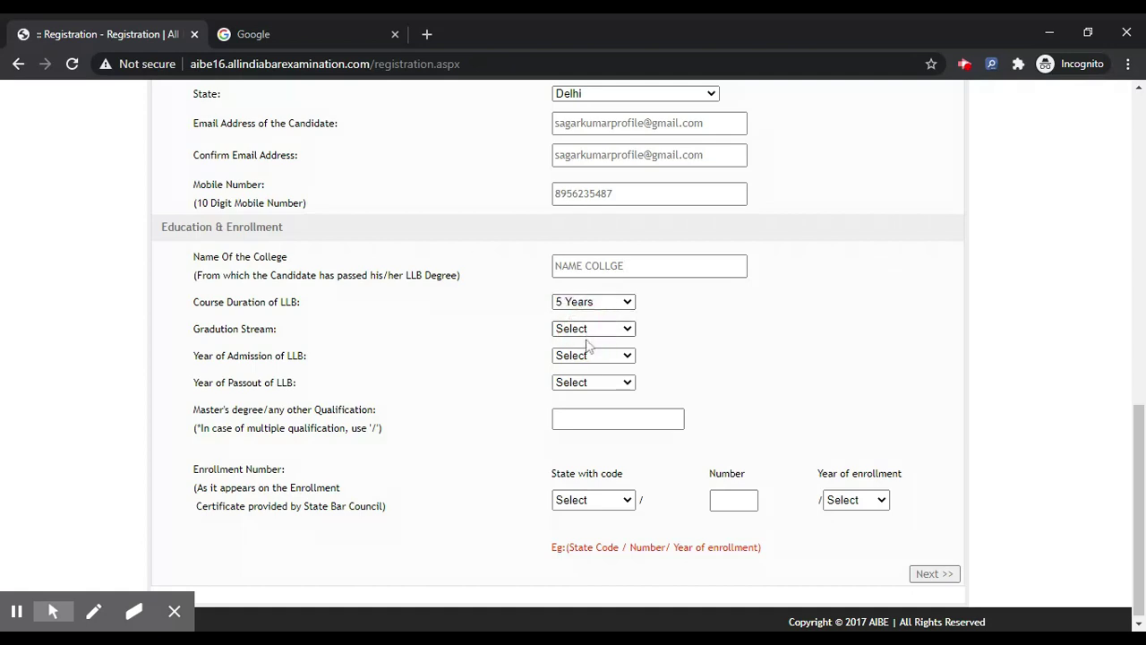
pyautogui.click(588, 348)
pyautogui.click(580, 356)
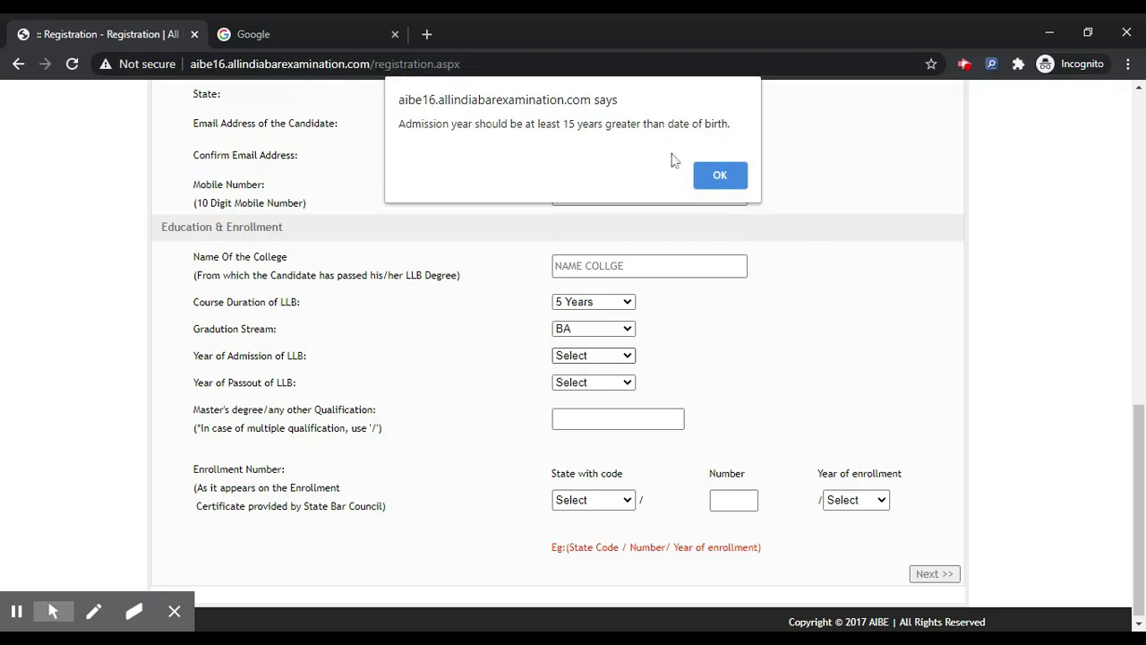
pyautogui.click(721, 175)
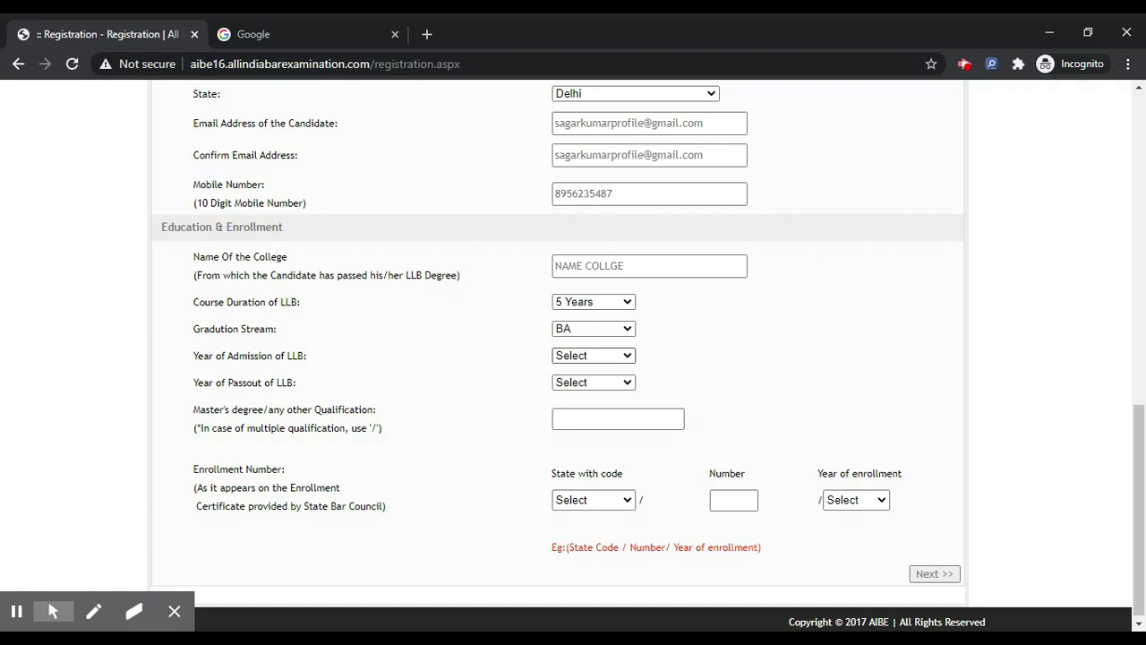
pyautogui.click(588, 385)
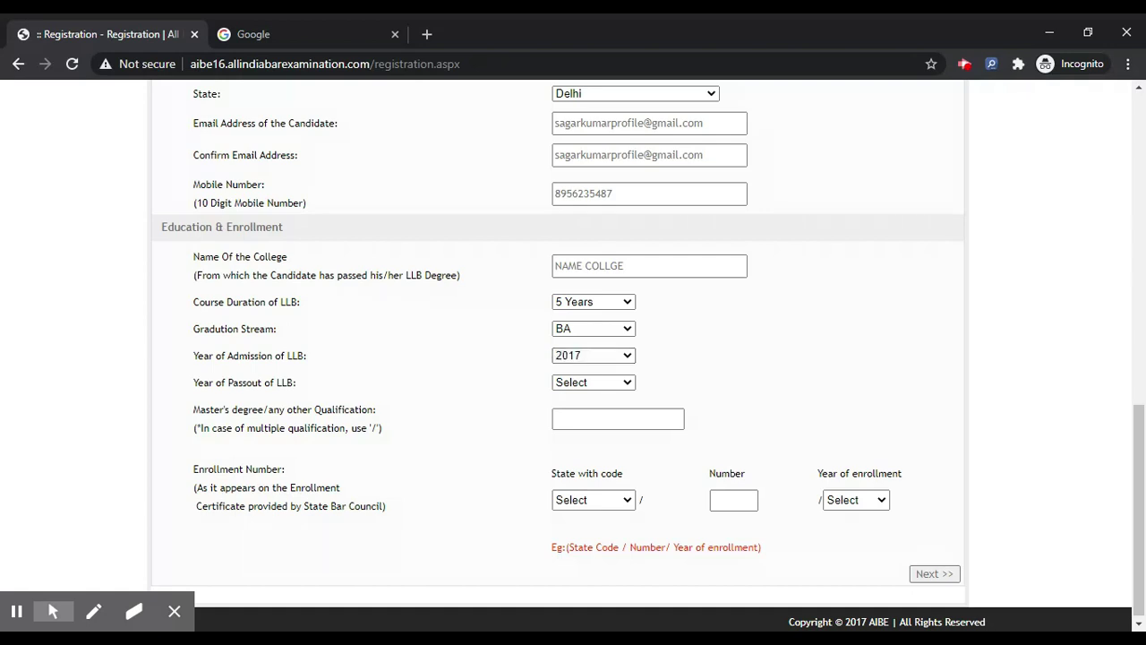
pyautogui.click(587, 382)
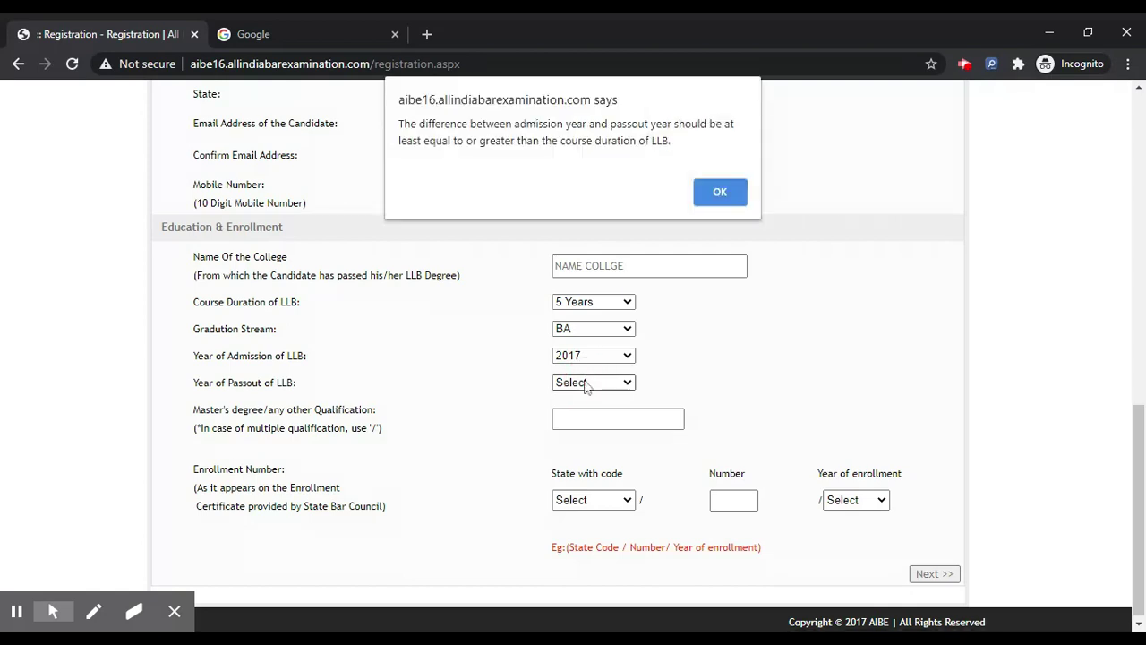
pyautogui.click(722, 194)
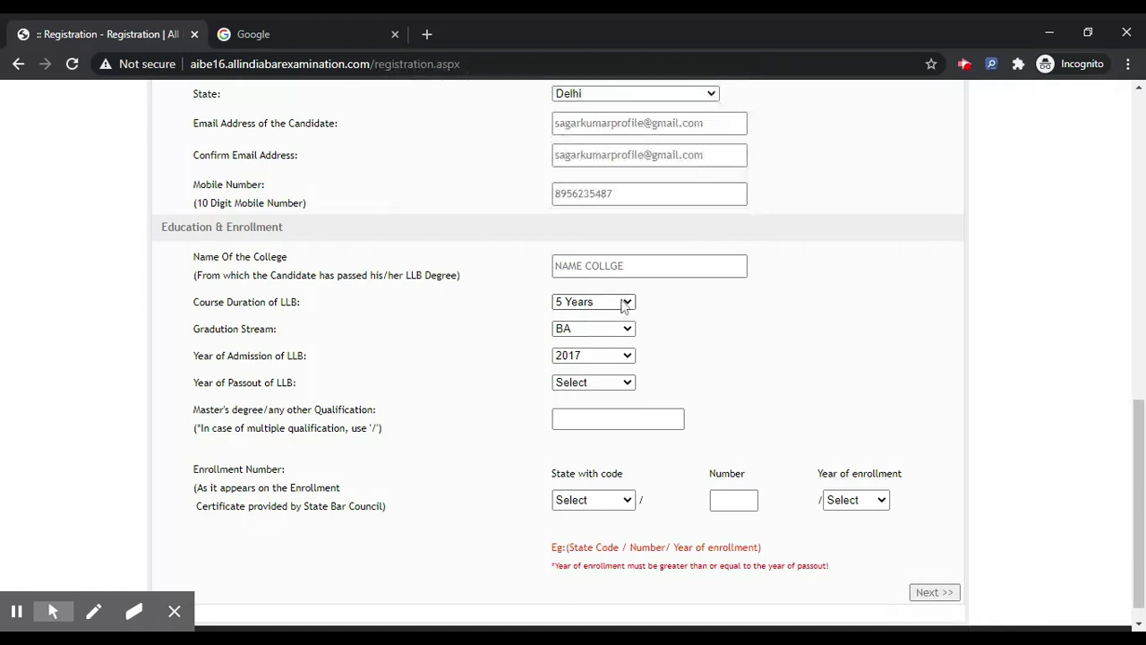
# Correct the LLB to 3 Years, admitted 2015, passed out 2018.
pyautogui.click(613, 305)
pyautogui.click(612, 324)
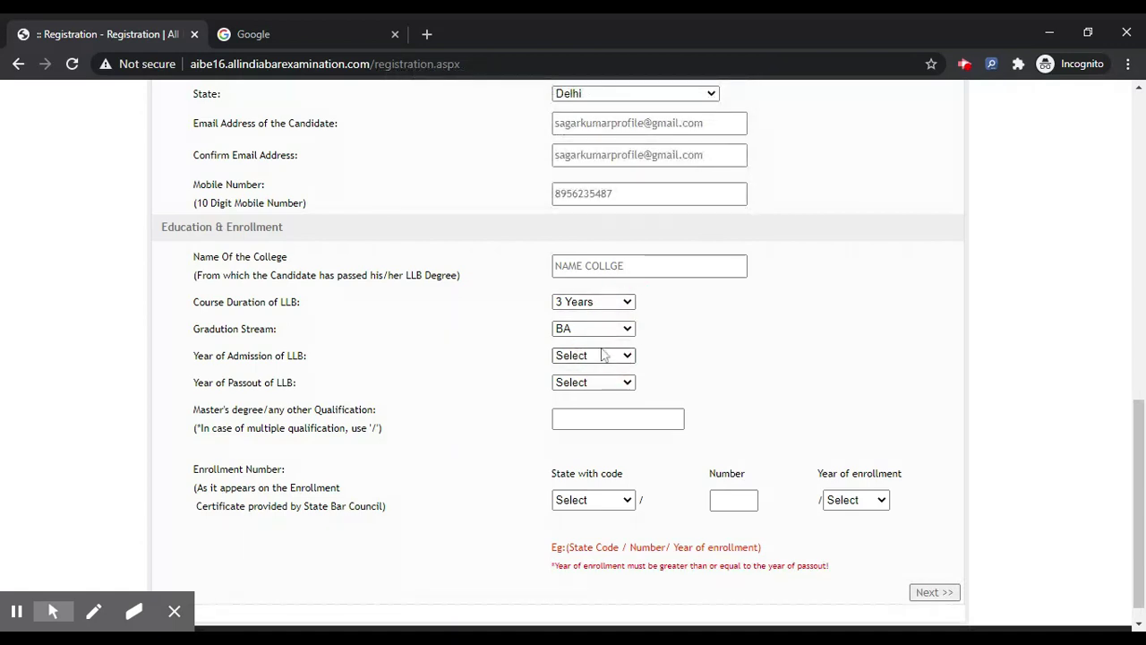
pyautogui.click(603, 356)
pyautogui.click(594, 381)
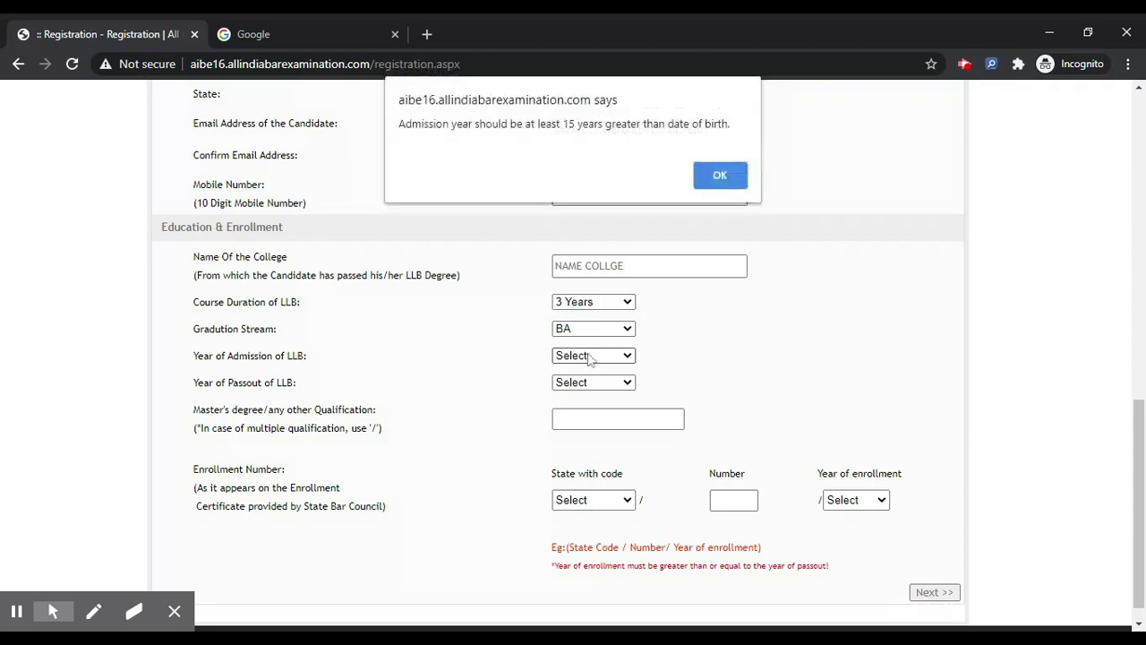
pyautogui.click(720, 175)
pyautogui.click(605, 356)
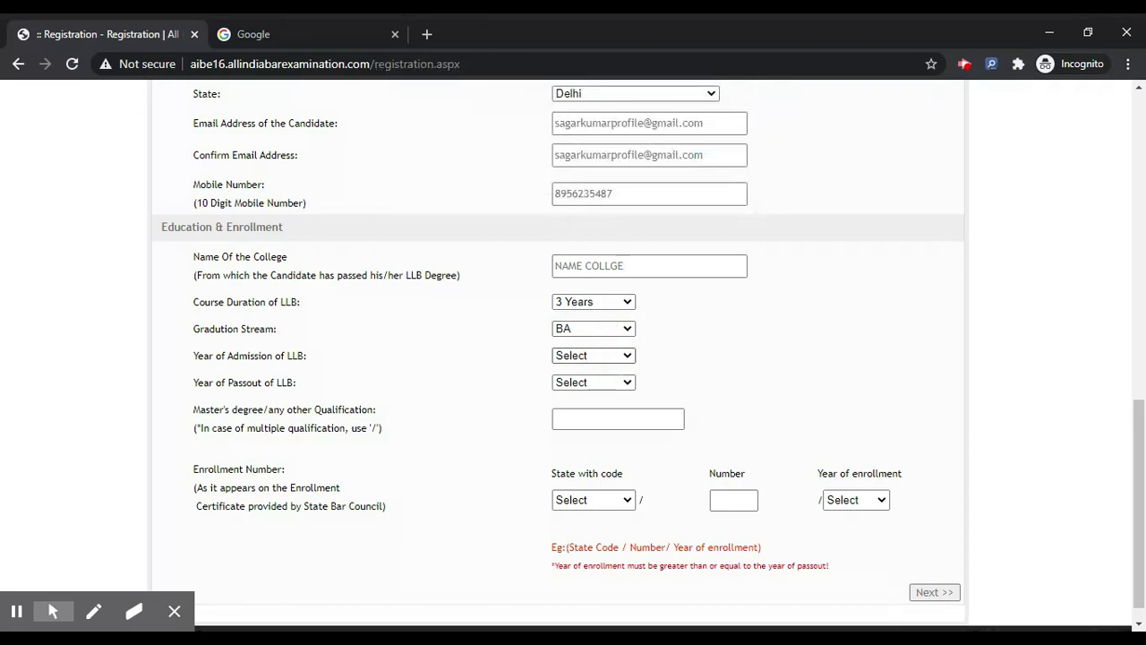
pyautogui.click(591, 385)
pyautogui.click(583, 382)
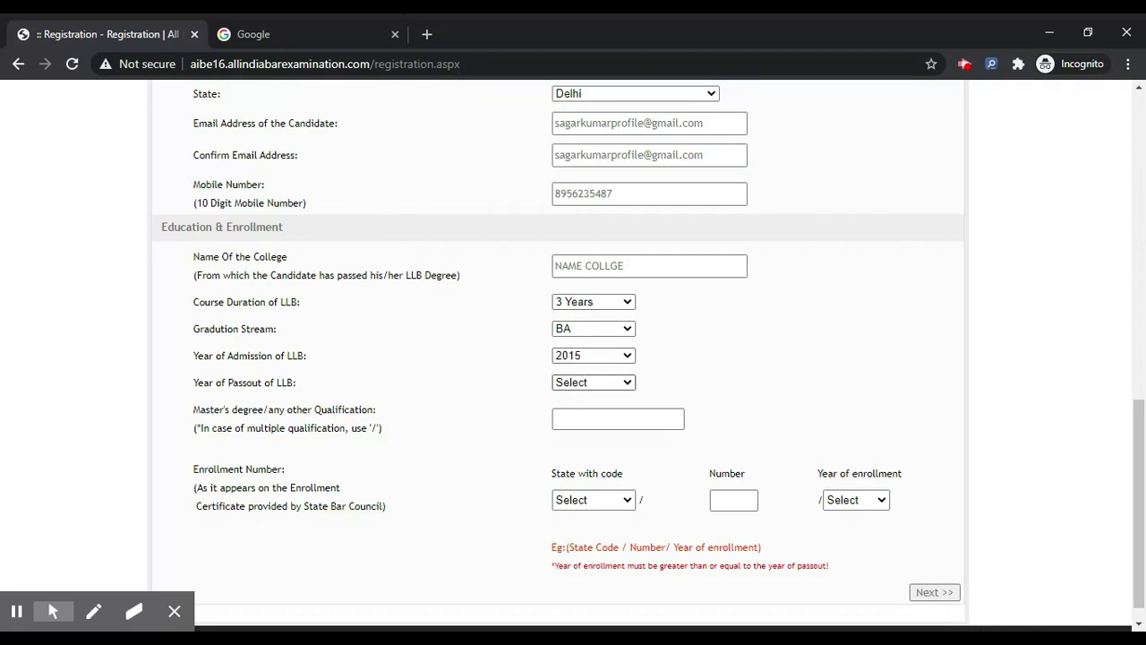
pyautogui.press('Return')
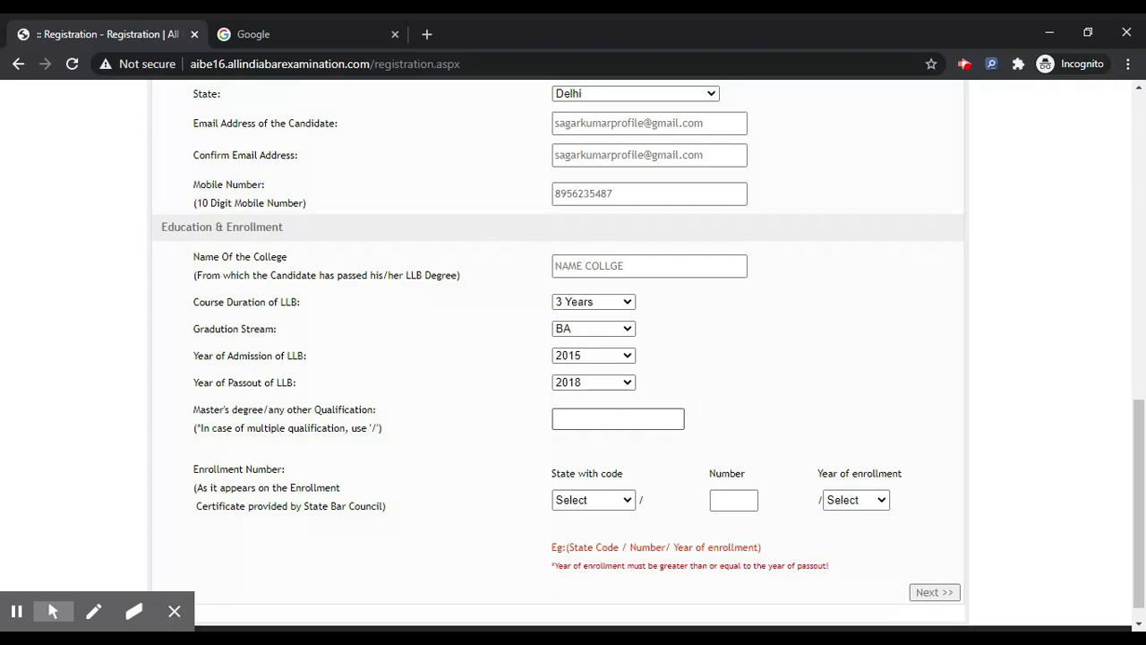
pyautogui.click(618, 419)
# Enter MASTER as other qualification, set enrollment Delhi(D), number and year 2020, then continue.
pyautogui.write('MASTER')
pyautogui.scroll(-1, 573, 358)
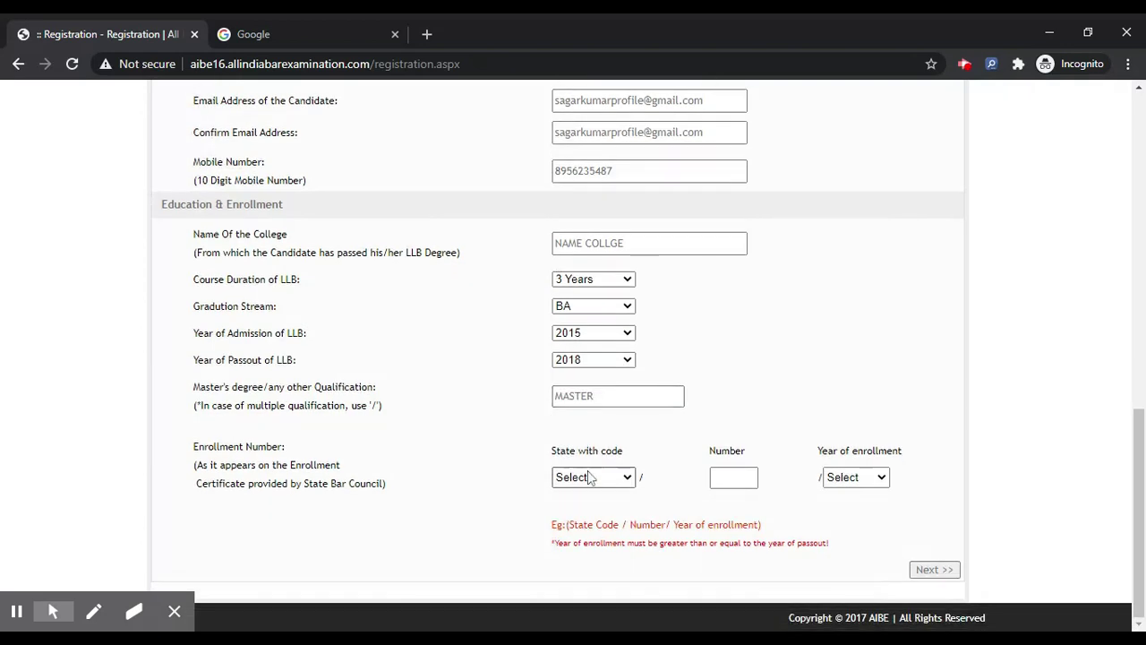
pyautogui.click(591, 476)
pyautogui.press('d')
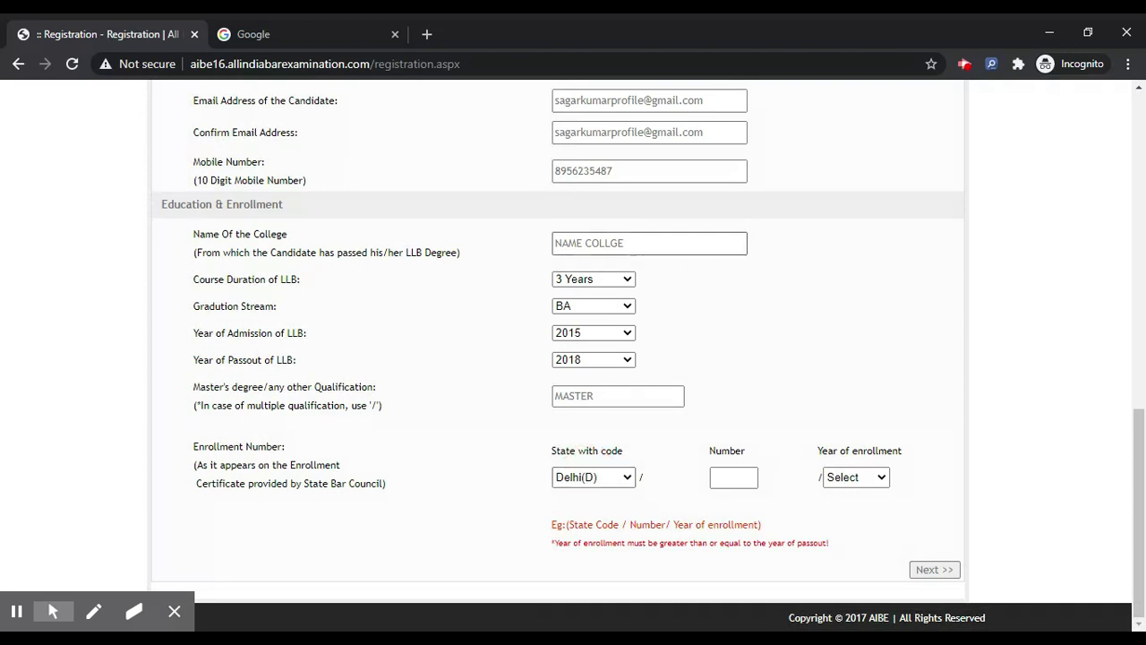
pyautogui.press('Tab')
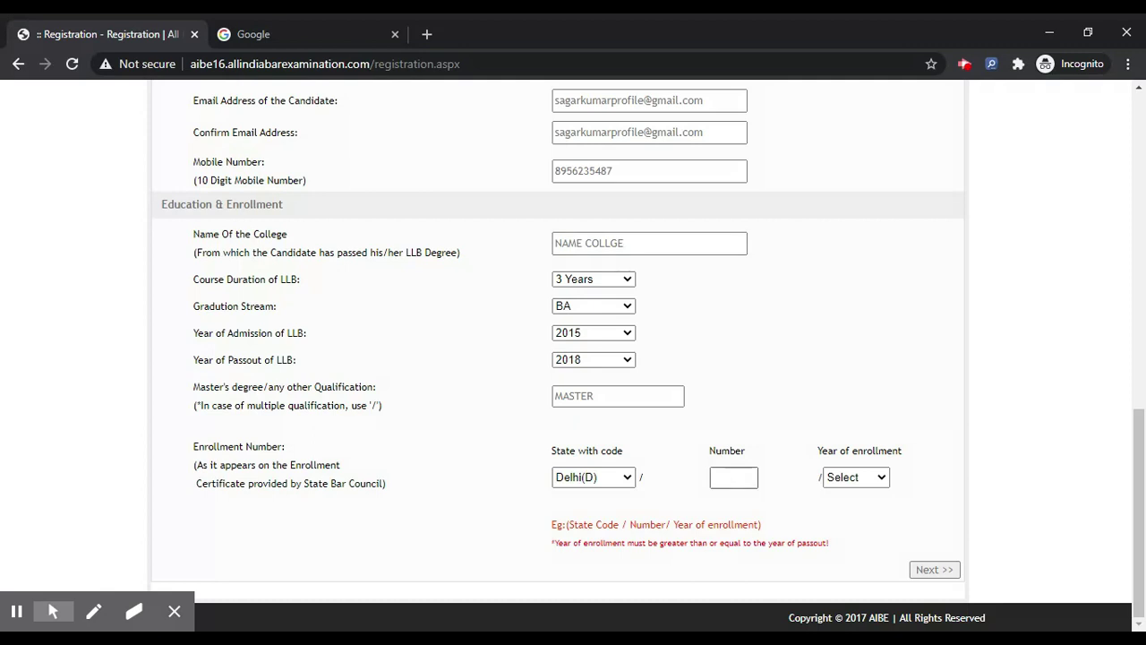
pyautogui.write('248')
pyautogui.click(855, 479)
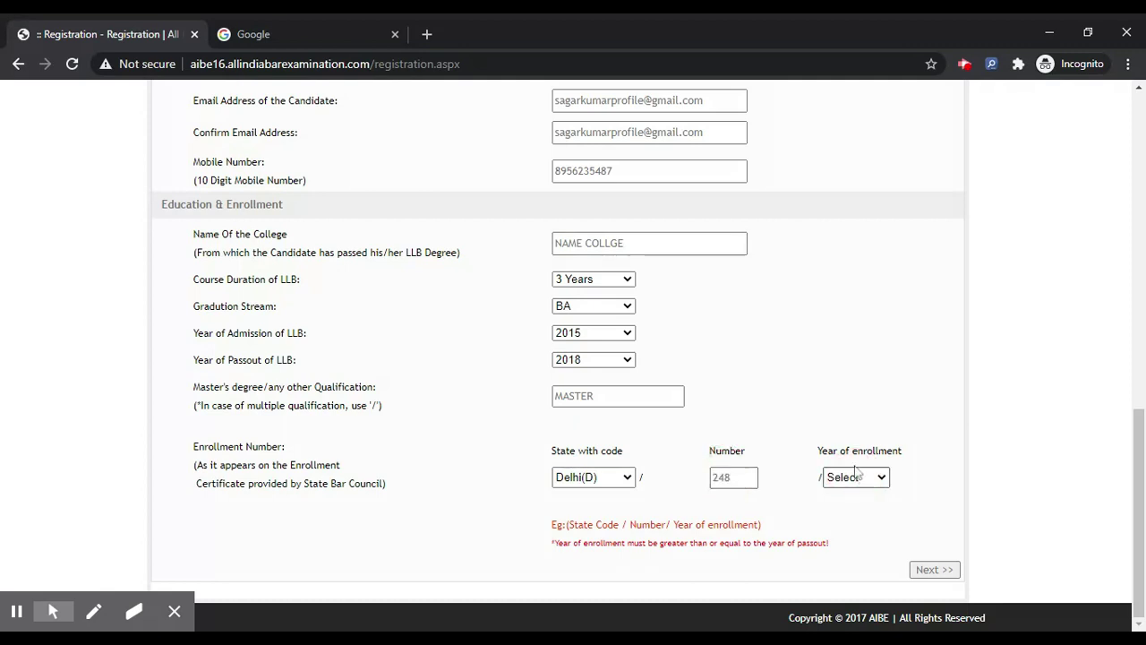
pyautogui.click(852, 468)
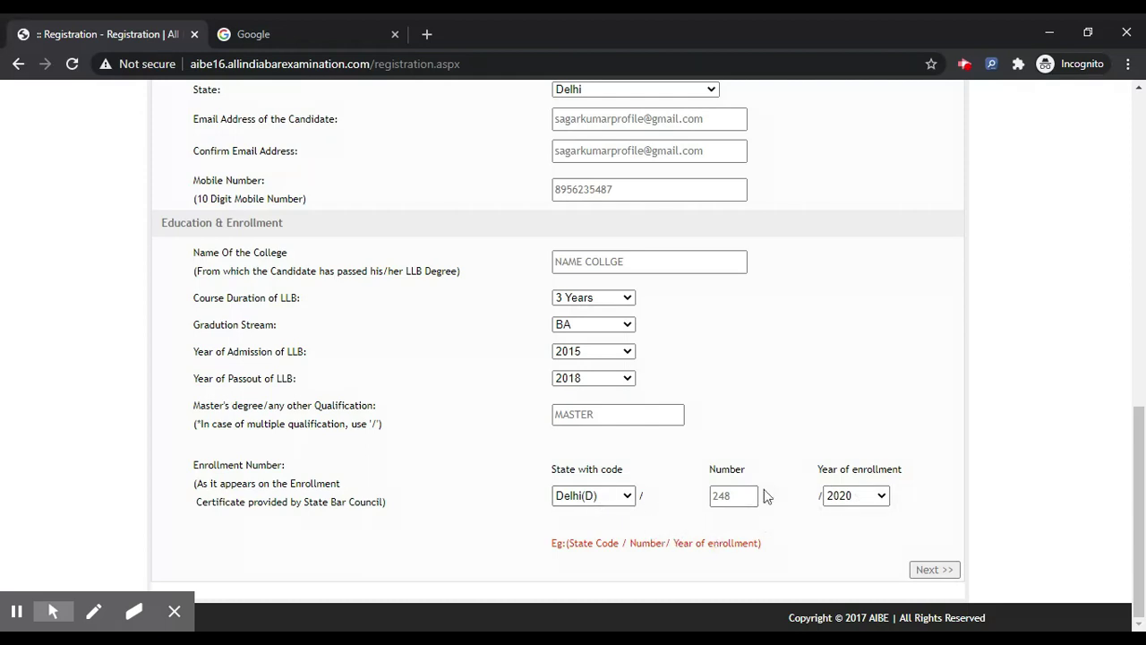
pyautogui.doubleClick(731, 495)
pyautogui.click(931, 570)
pyautogui.click(643, 546)
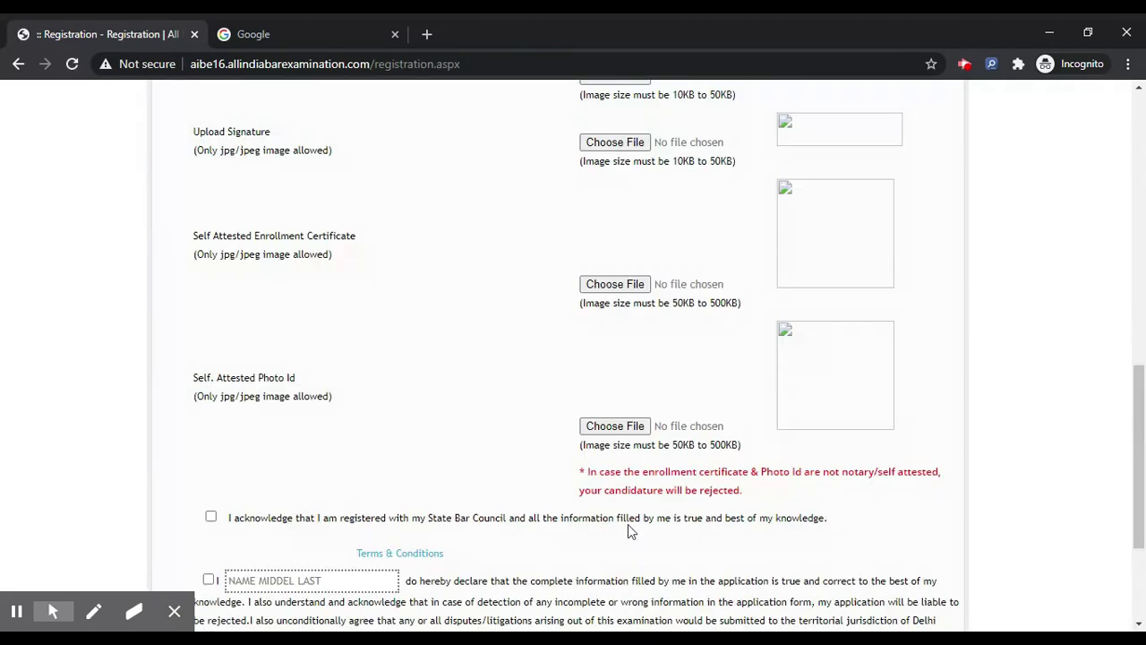
# Mark the candidate as Fresh, General category, No disability and No extra time.
pyautogui.scroll(10, 628, 528)
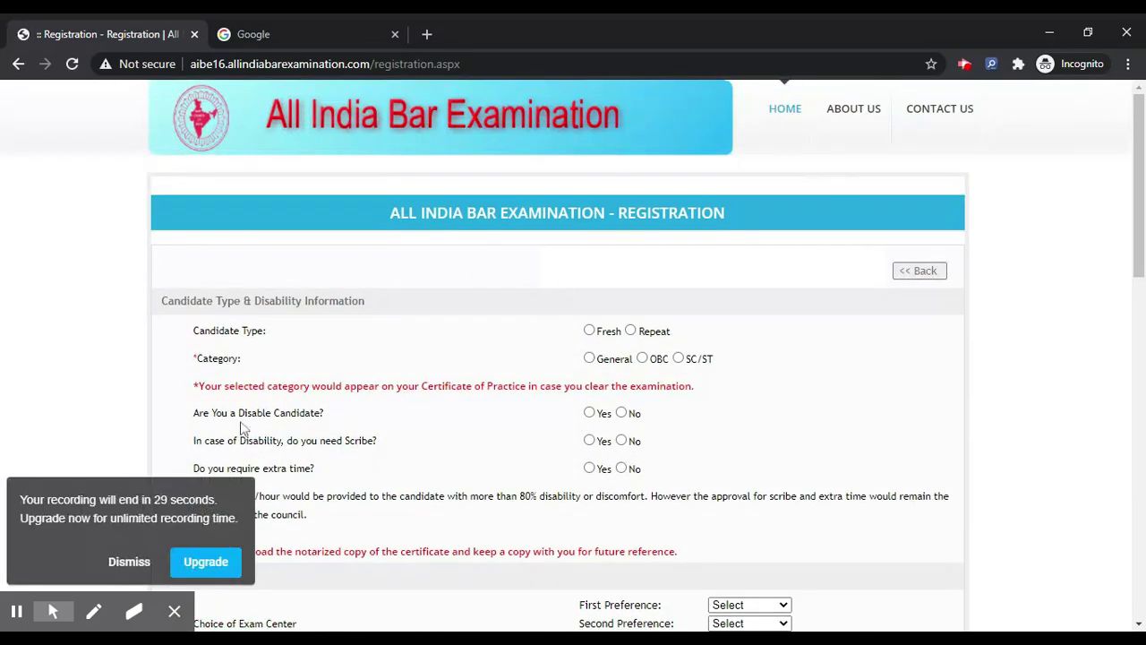
pyautogui.click(128, 520)
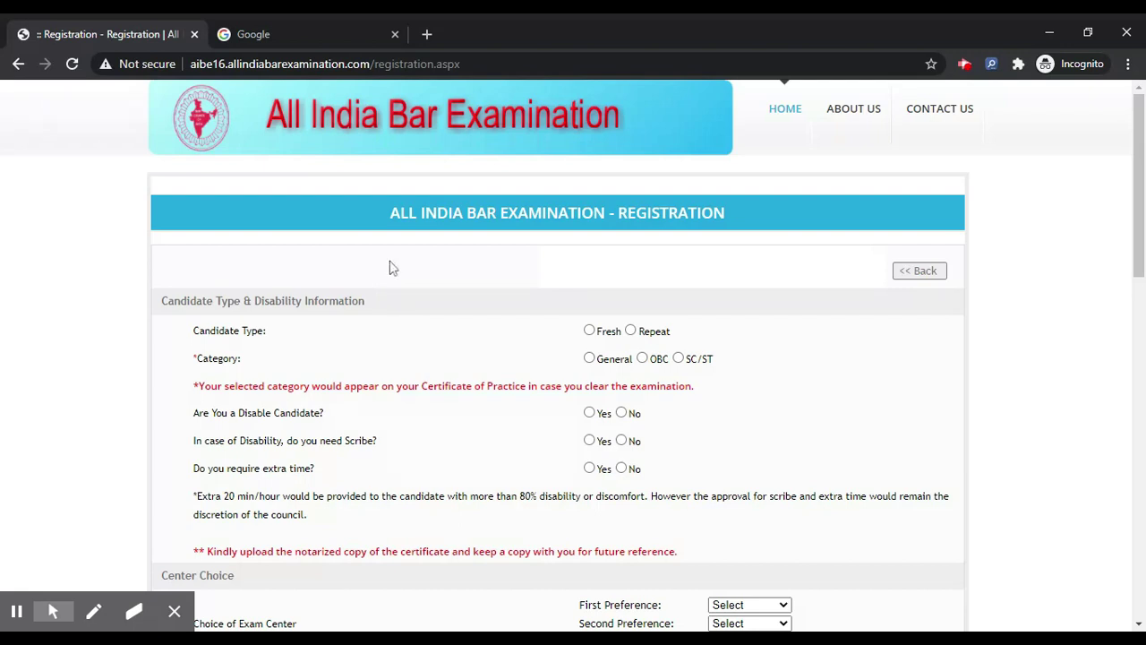
pyautogui.click(590, 332)
pyautogui.scroll(-1, 583, 302)
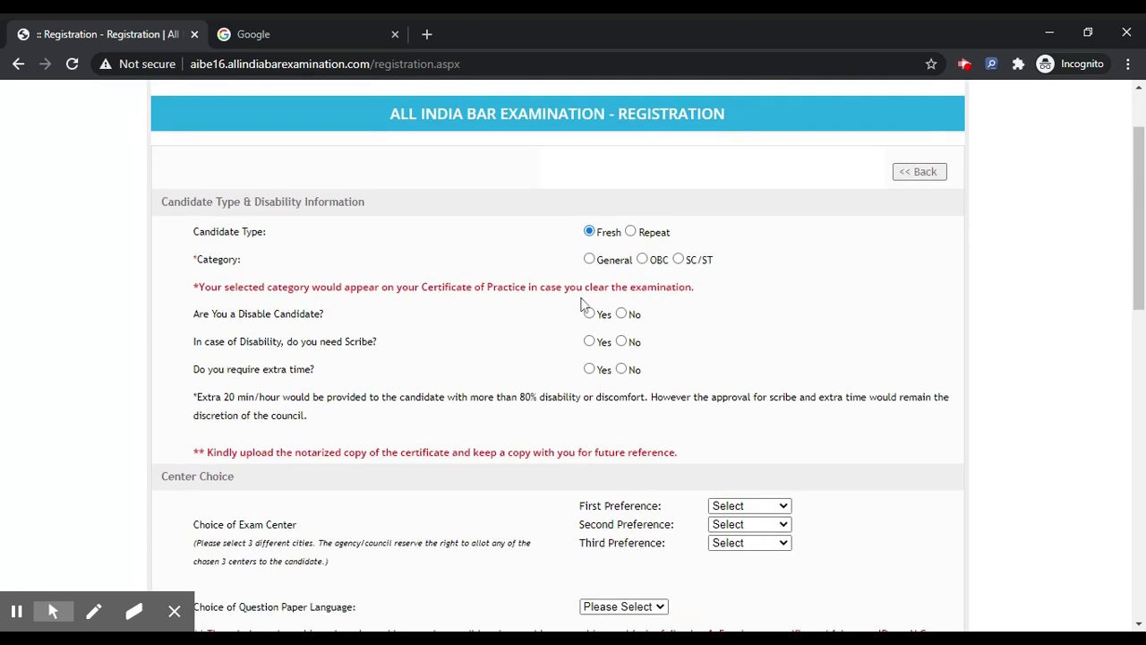
pyautogui.click(589, 259)
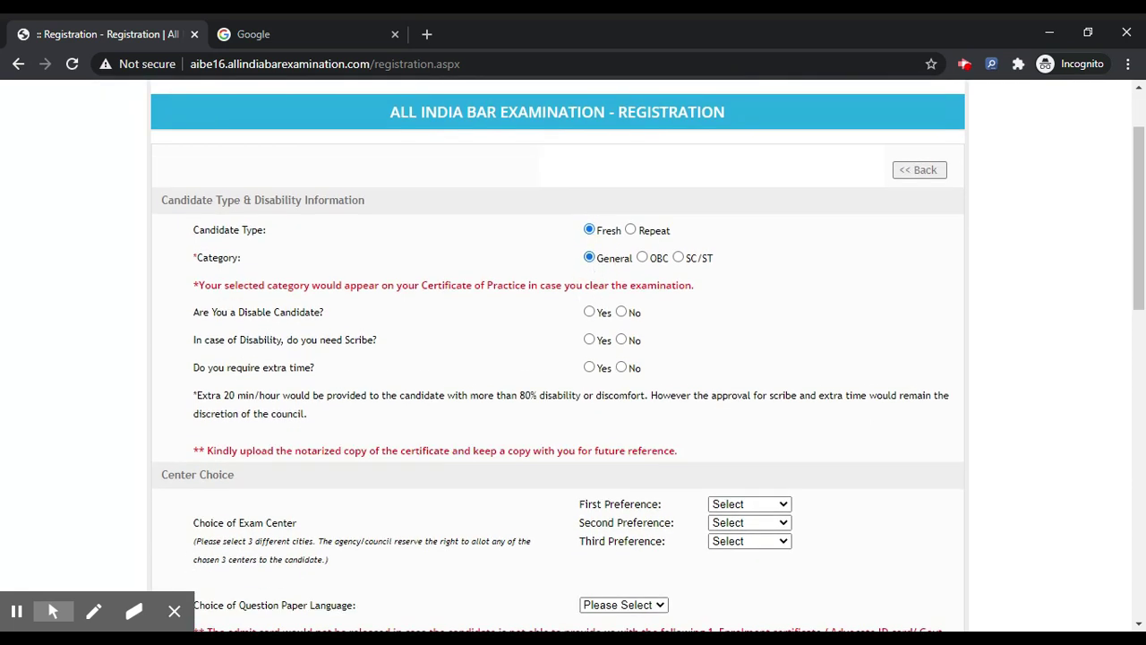
pyautogui.click(621, 312)
pyautogui.click(623, 369)
pyautogui.scroll(-2, 430, 356)
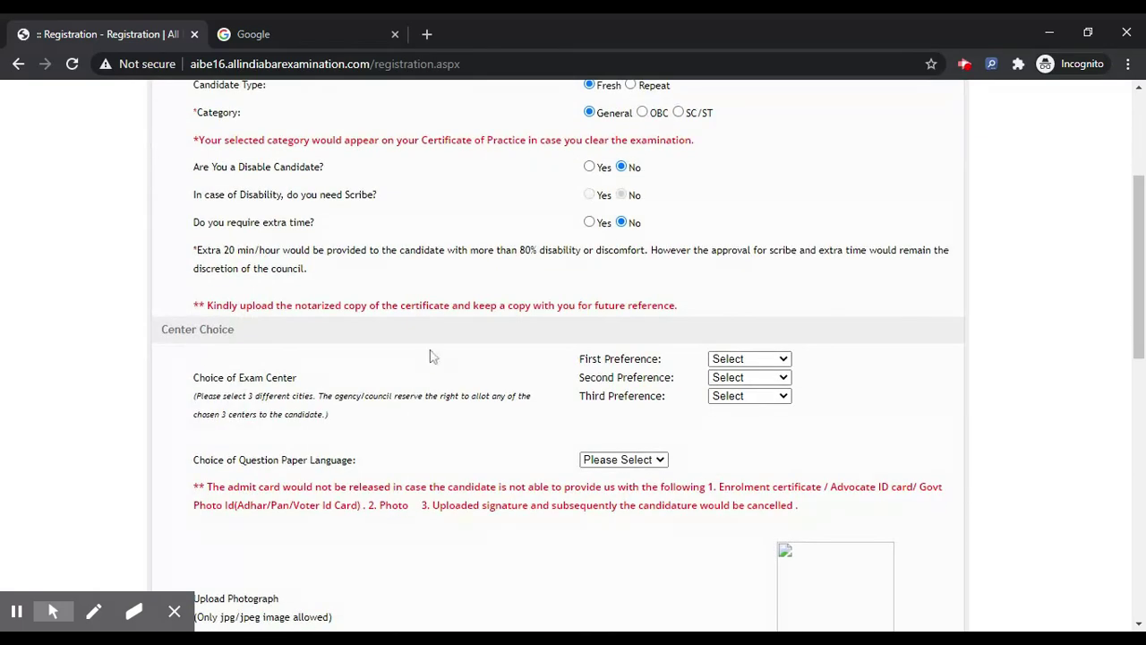
# Set exam centres Amritsar, Aurangabad, Bhopal and question paper language English.
pyautogui.scroll(-1, 429, 356)
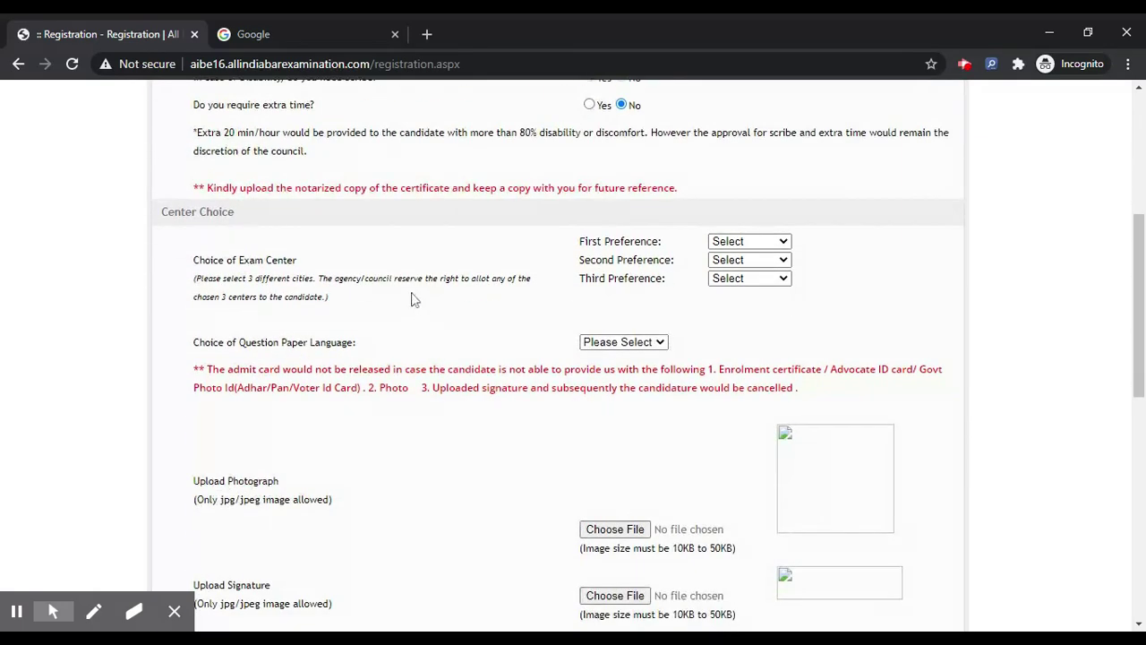
pyautogui.click(755, 238)
pyautogui.click(755, 238)
pyautogui.click(745, 296)
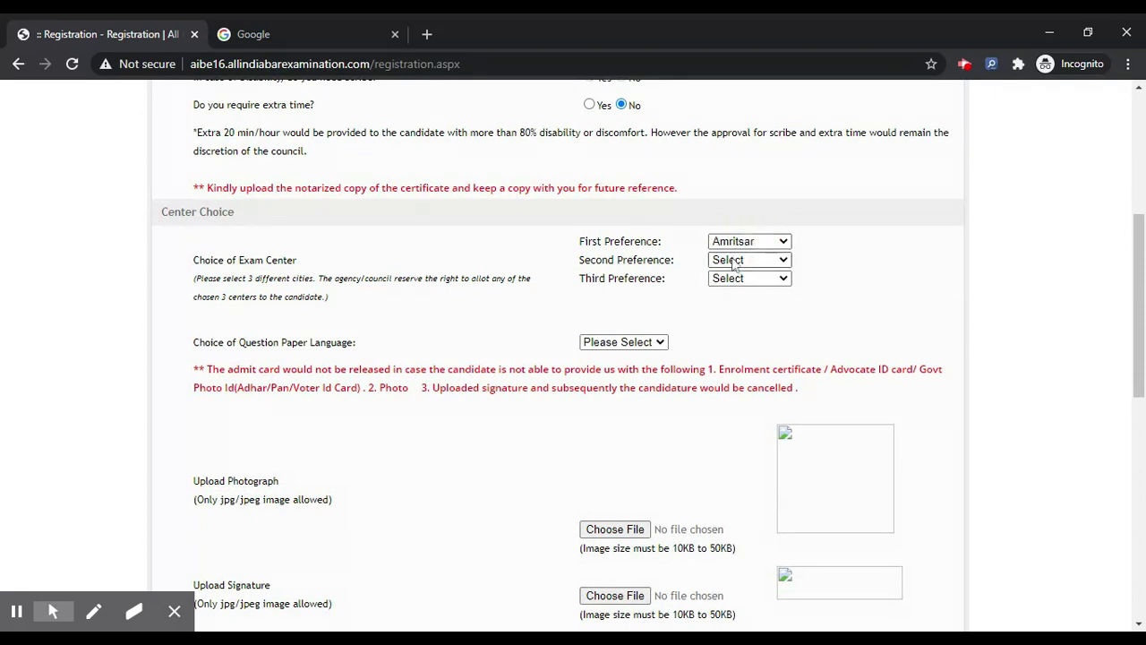
pyautogui.click(734, 279)
pyautogui.click(735, 280)
pyautogui.click(736, 279)
pyautogui.click(736, 284)
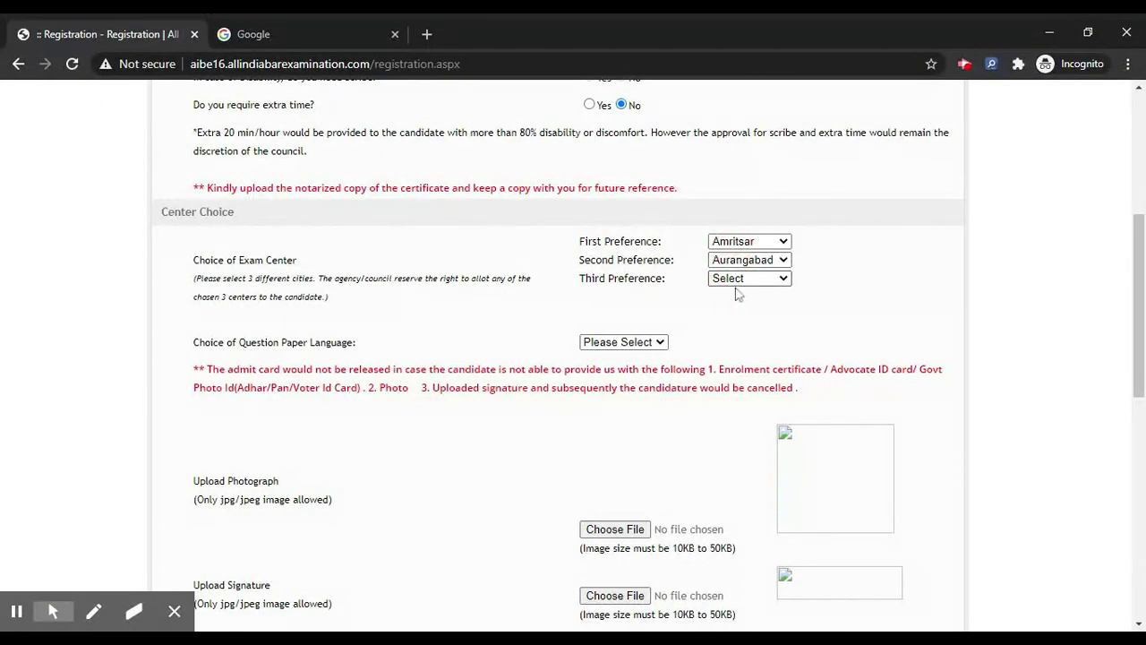
pyautogui.click(736, 385)
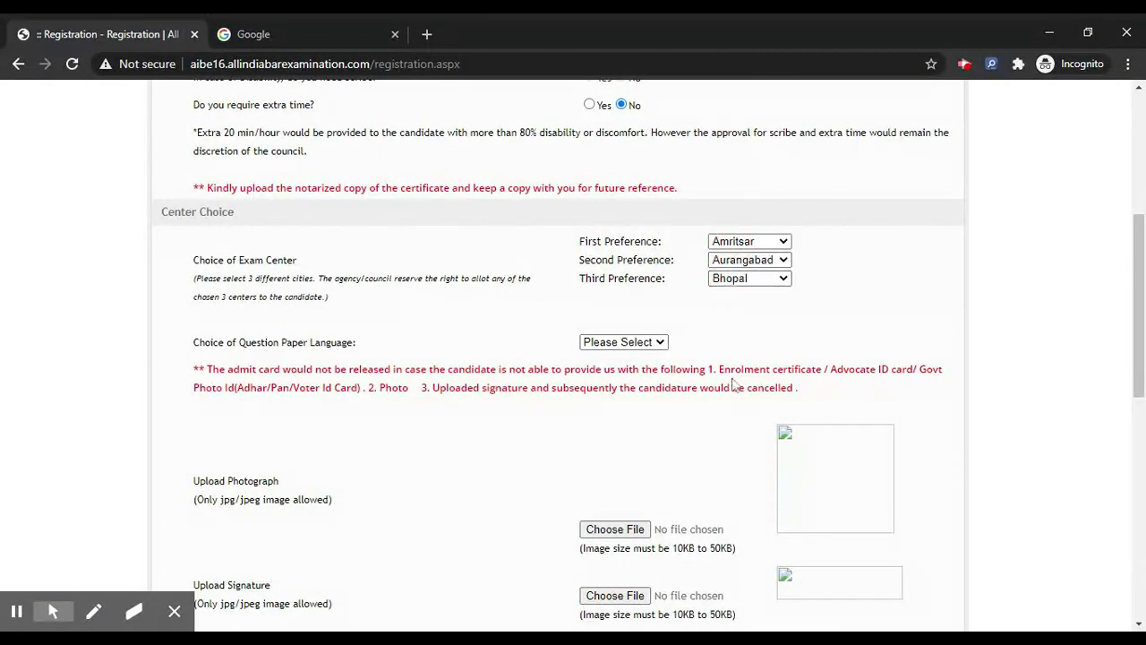
pyautogui.click(625, 345)
pyautogui.click(634, 357)
pyautogui.scroll(-2, 542, 349)
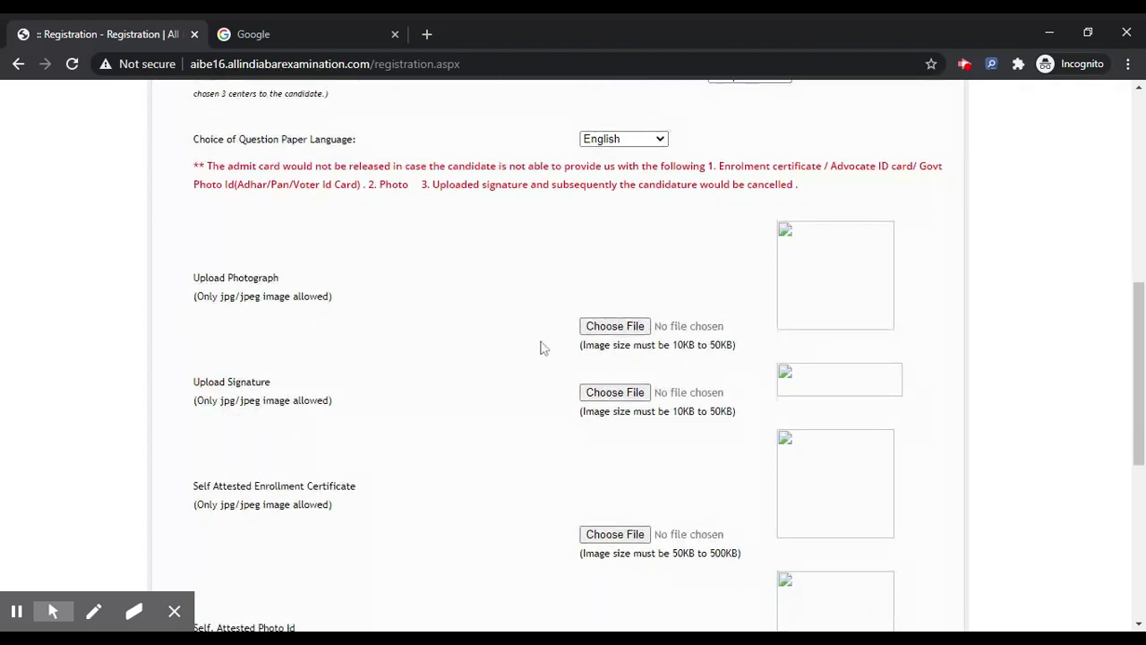
# Try the photograph upload, dismiss its size and format warnings, and attach the signature image.
pyautogui.click(601, 333)
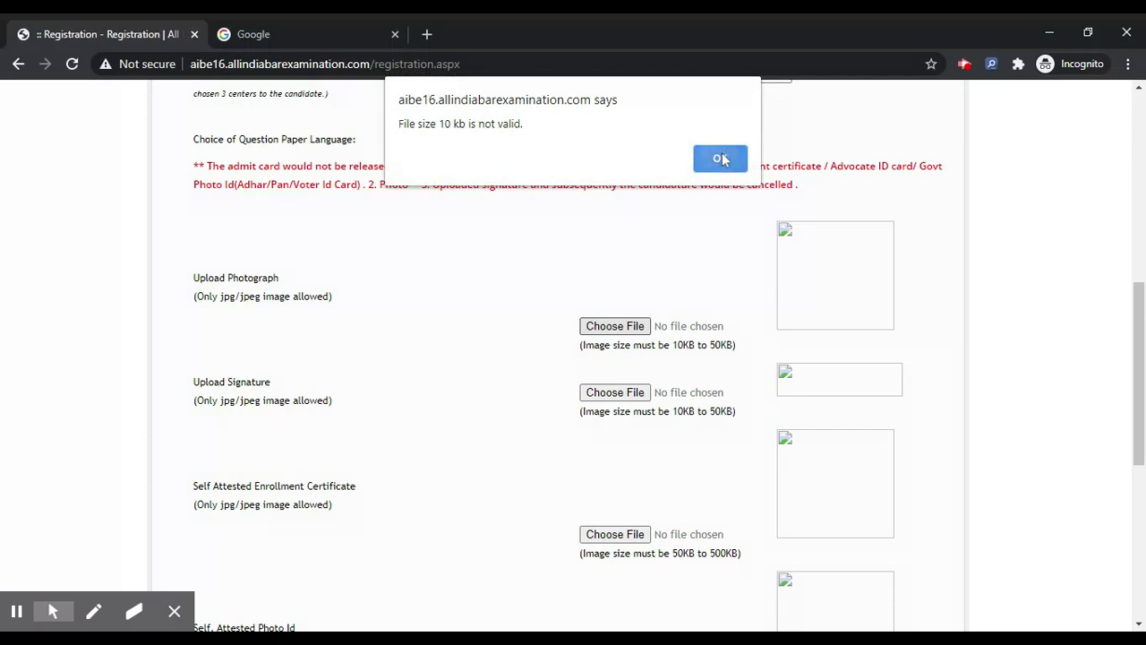
pyautogui.click(722, 159)
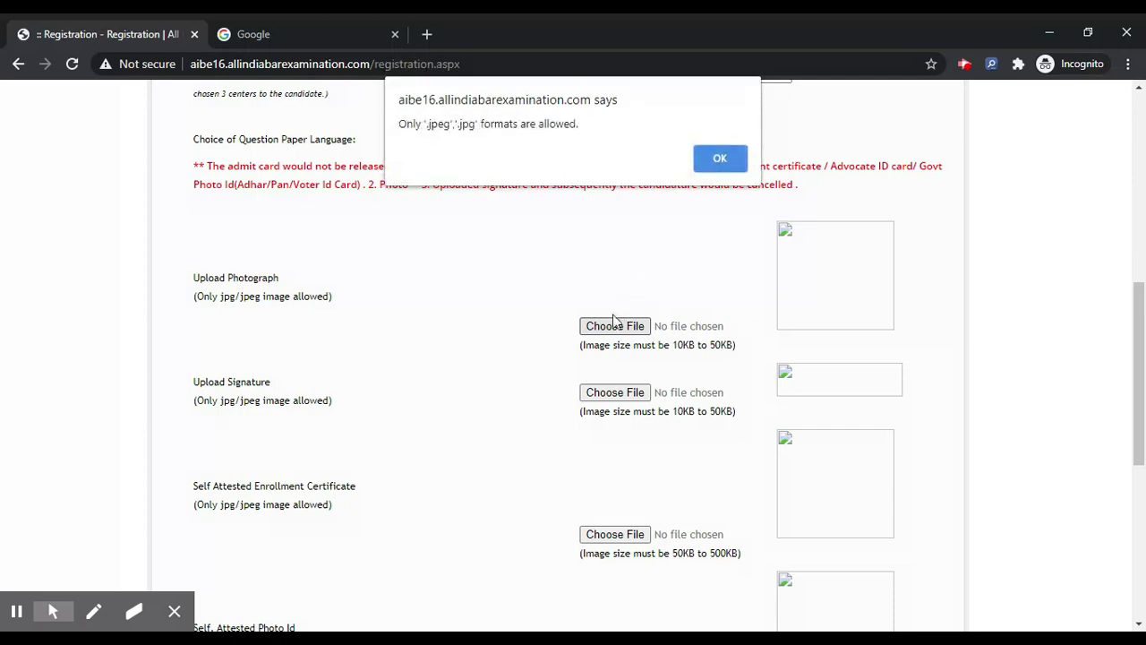
pyautogui.click(722, 159)
pyautogui.click(611, 395)
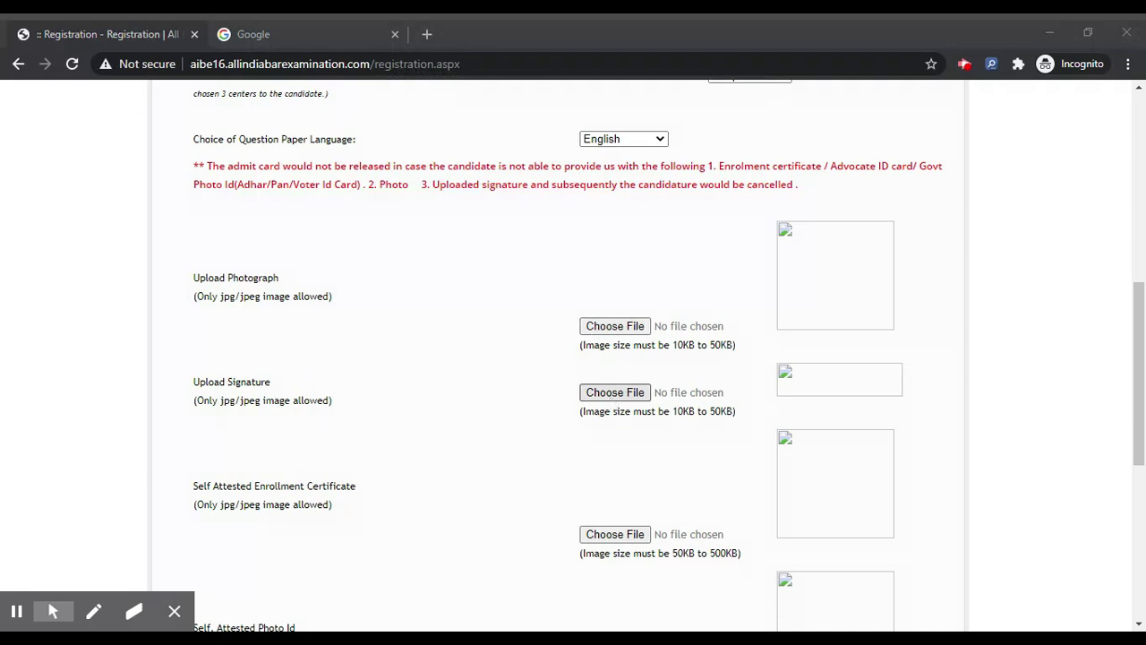
pyautogui.press('Return')
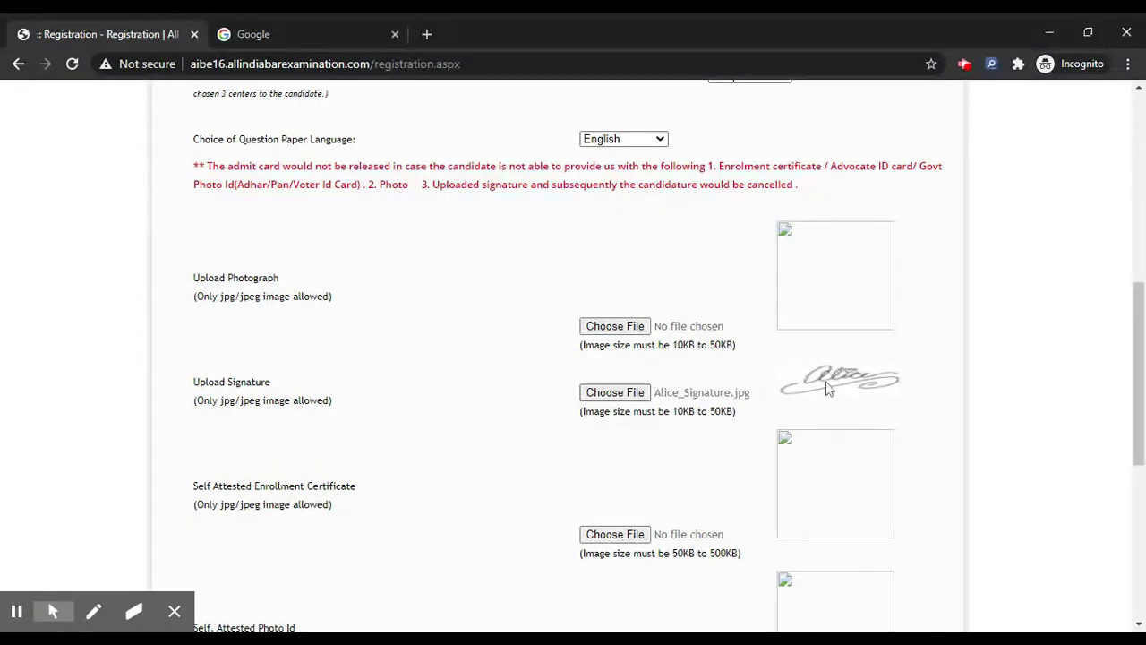
# Try attaching the enrollment certificate and dismiss its size and format warnings.
pyautogui.click(624, 534)
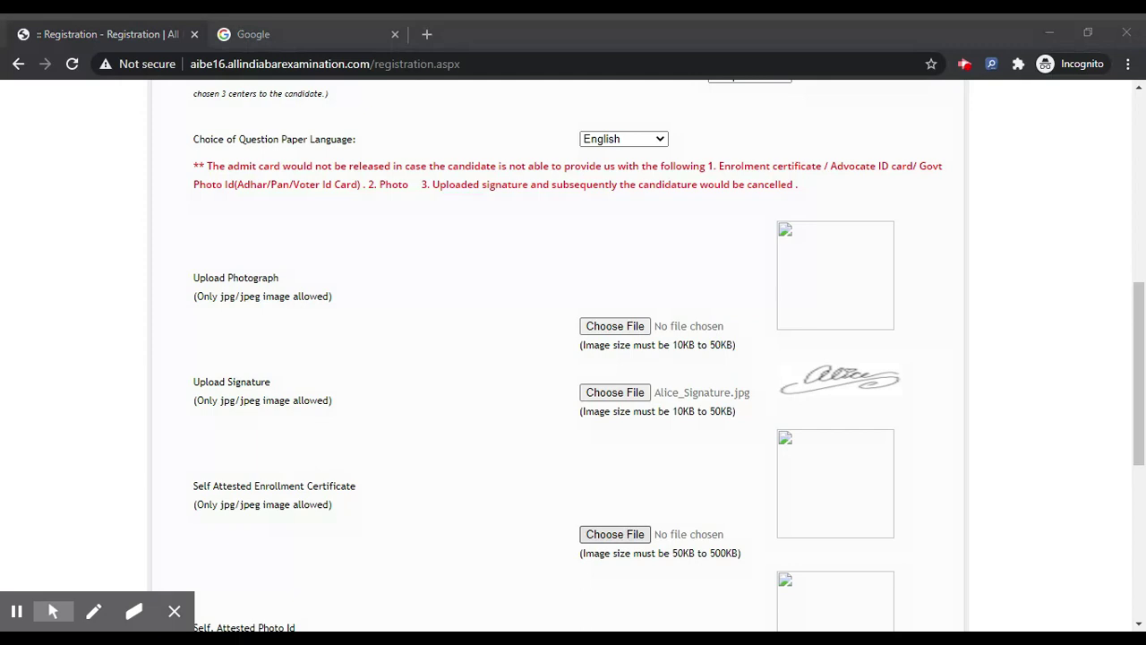
pyautogui.press('Return')
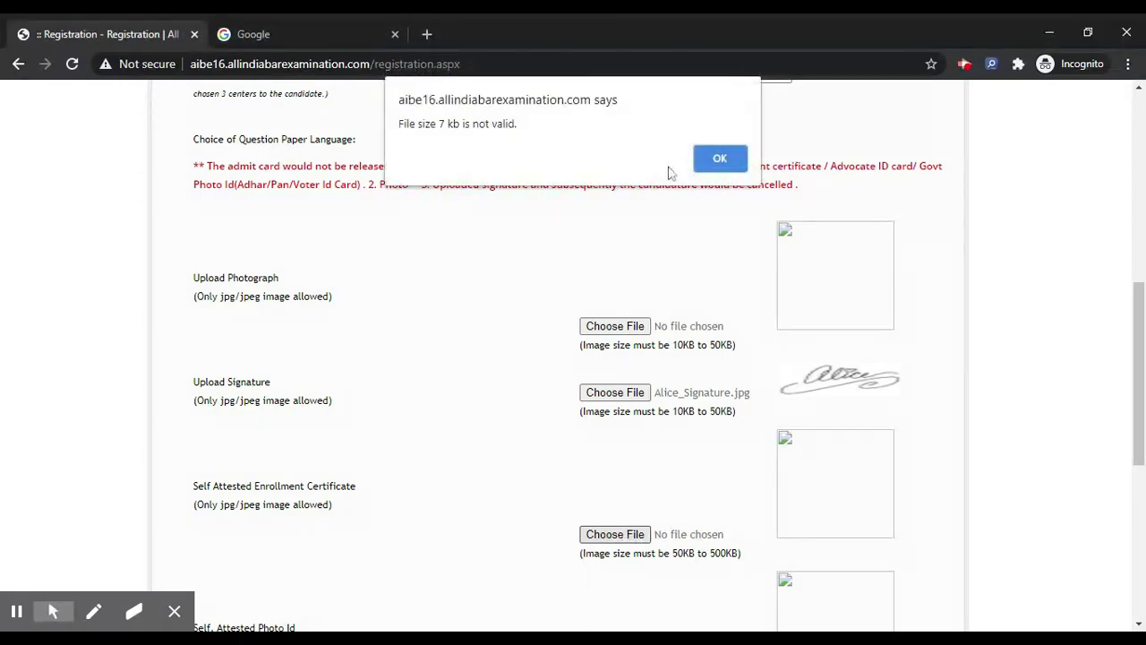
pyautogui.click(711, 162)
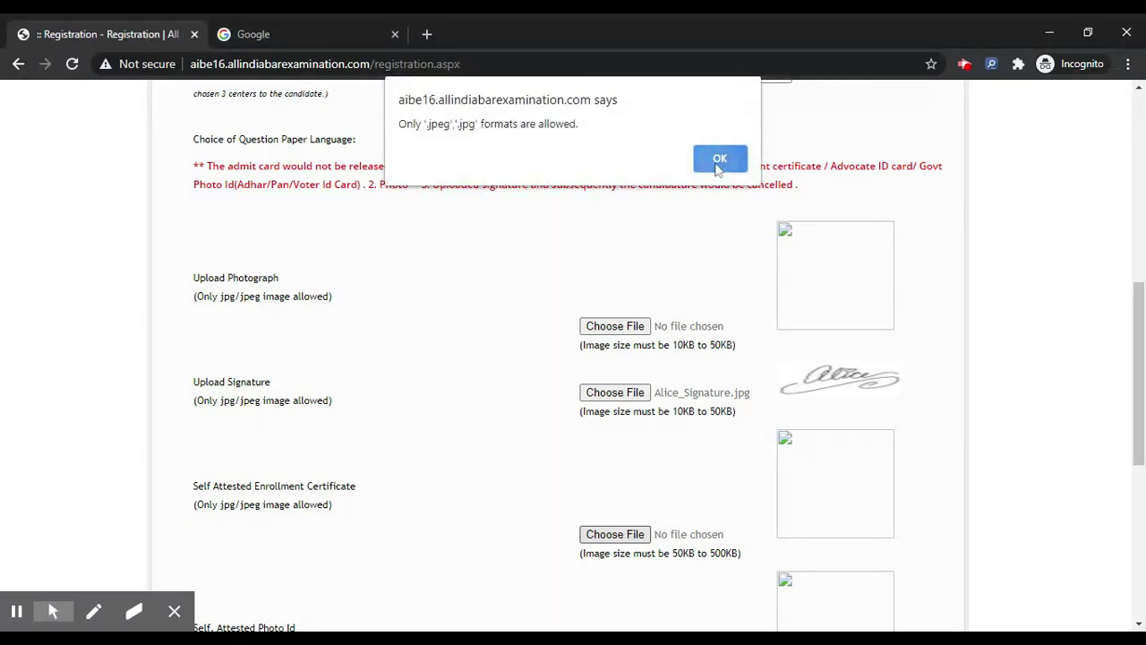
pyautogui.click(717, 163)
pyautogui.scroll(-1, 627, 326)
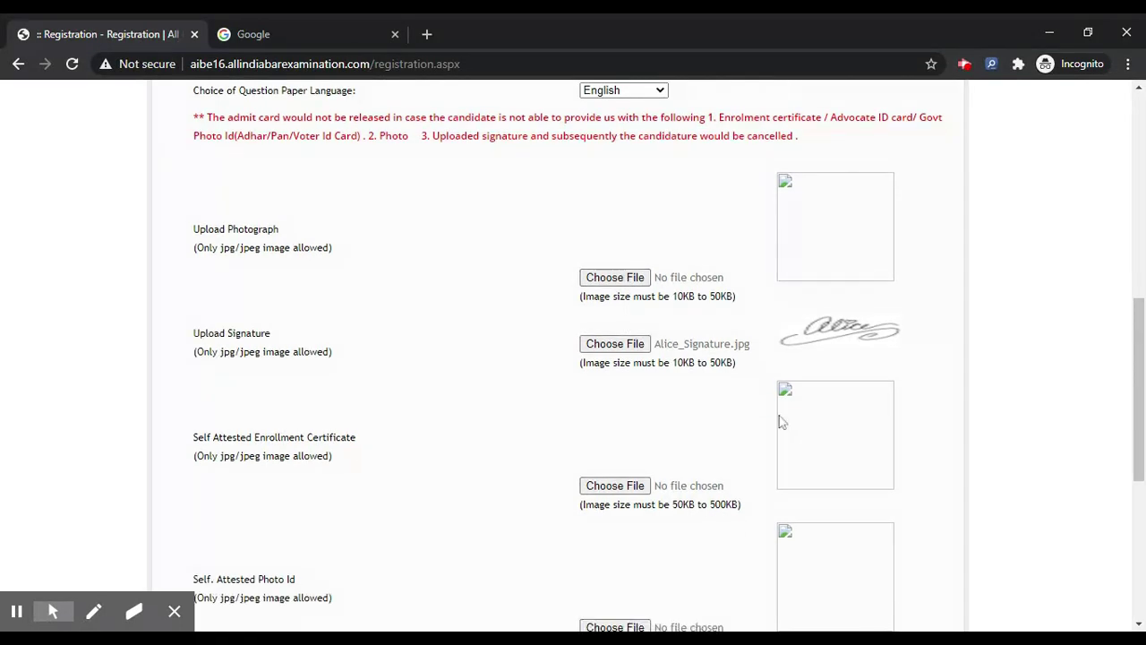
# Check the State Bar Council acknowledgement box and the Terms & Conditions declaration box.
pyautogui.scroll(-2, 801, 440)
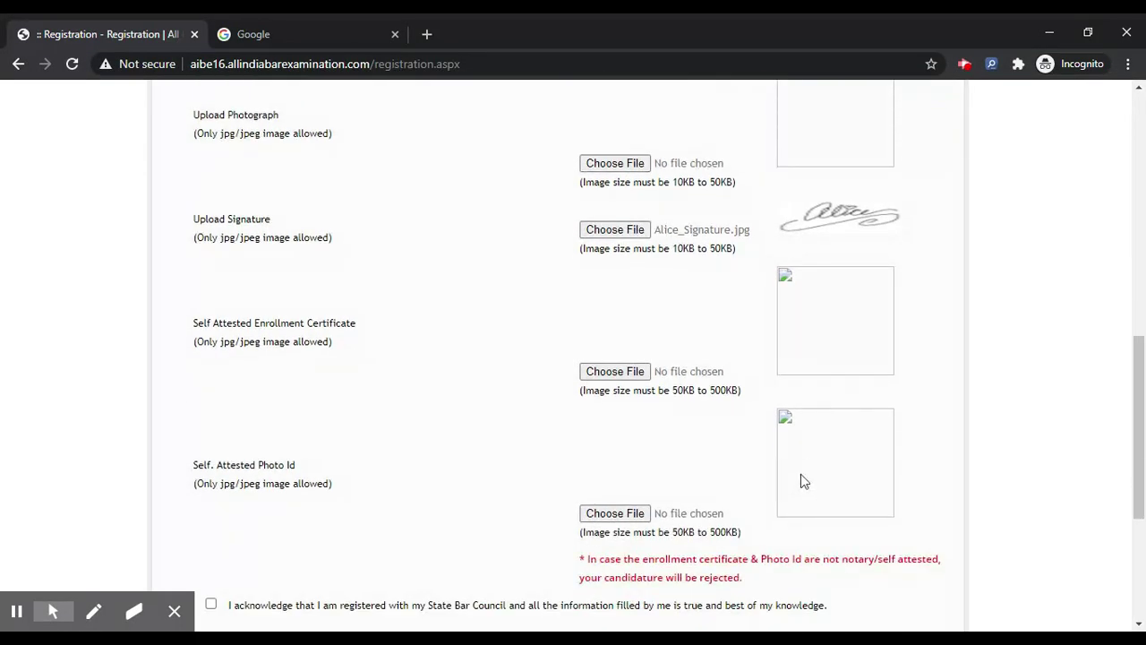
pyautogui.scroll(-3, 800, 478)
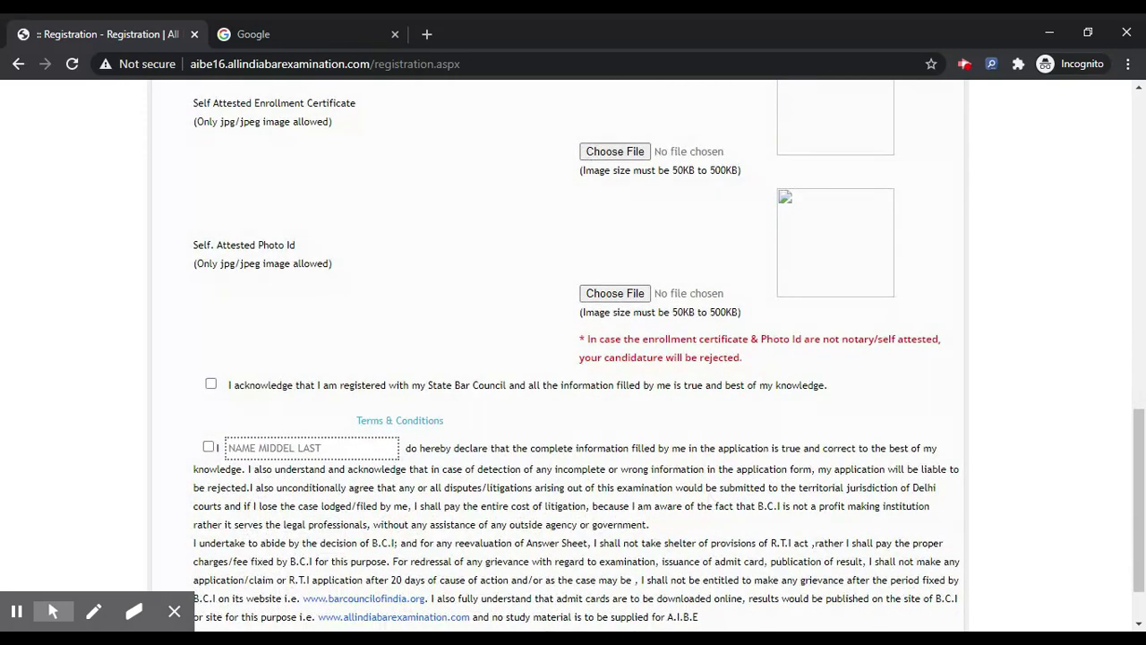
pyautogui.click(210, 384)
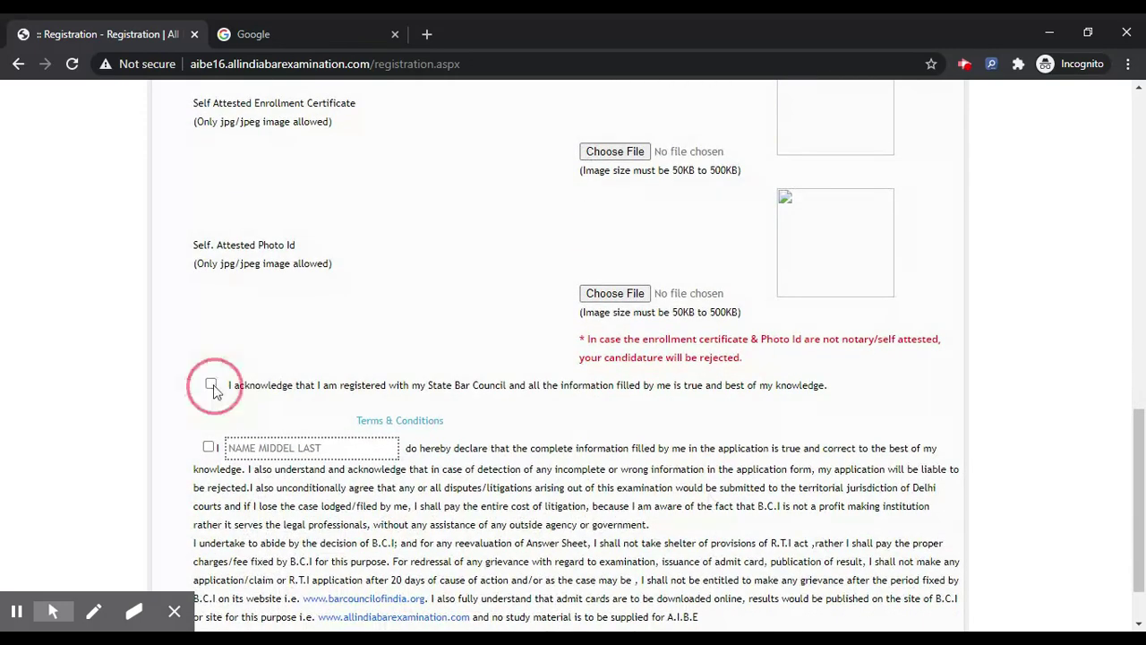
pyautogui.click(208, 448)
pyautogui.scroll(-1, 736, 588)
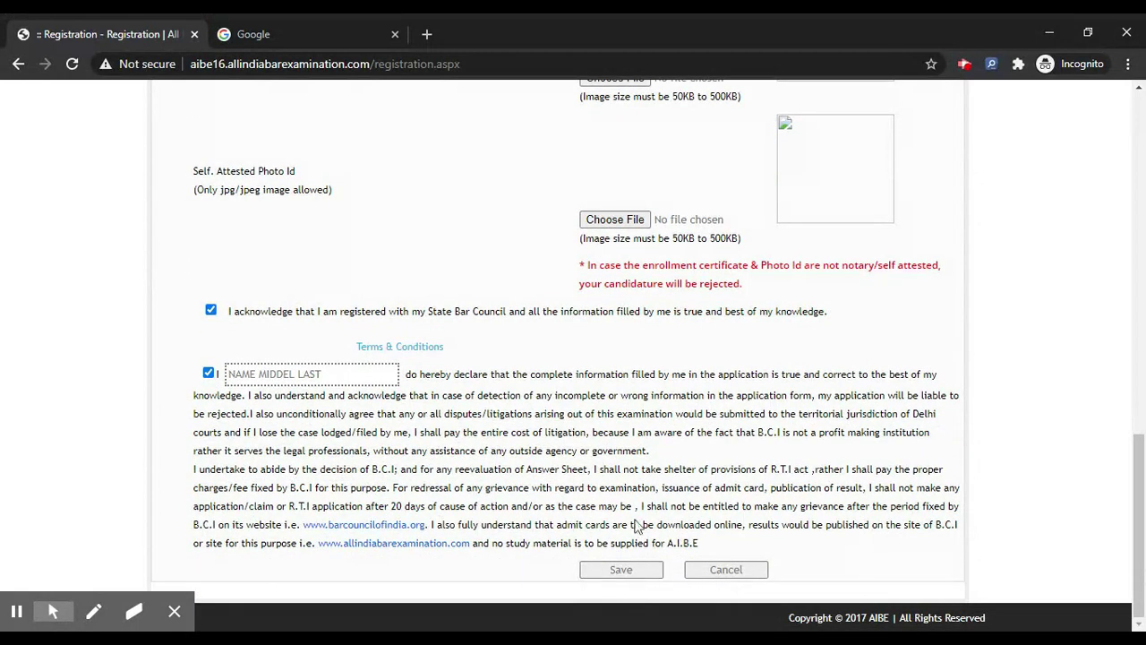